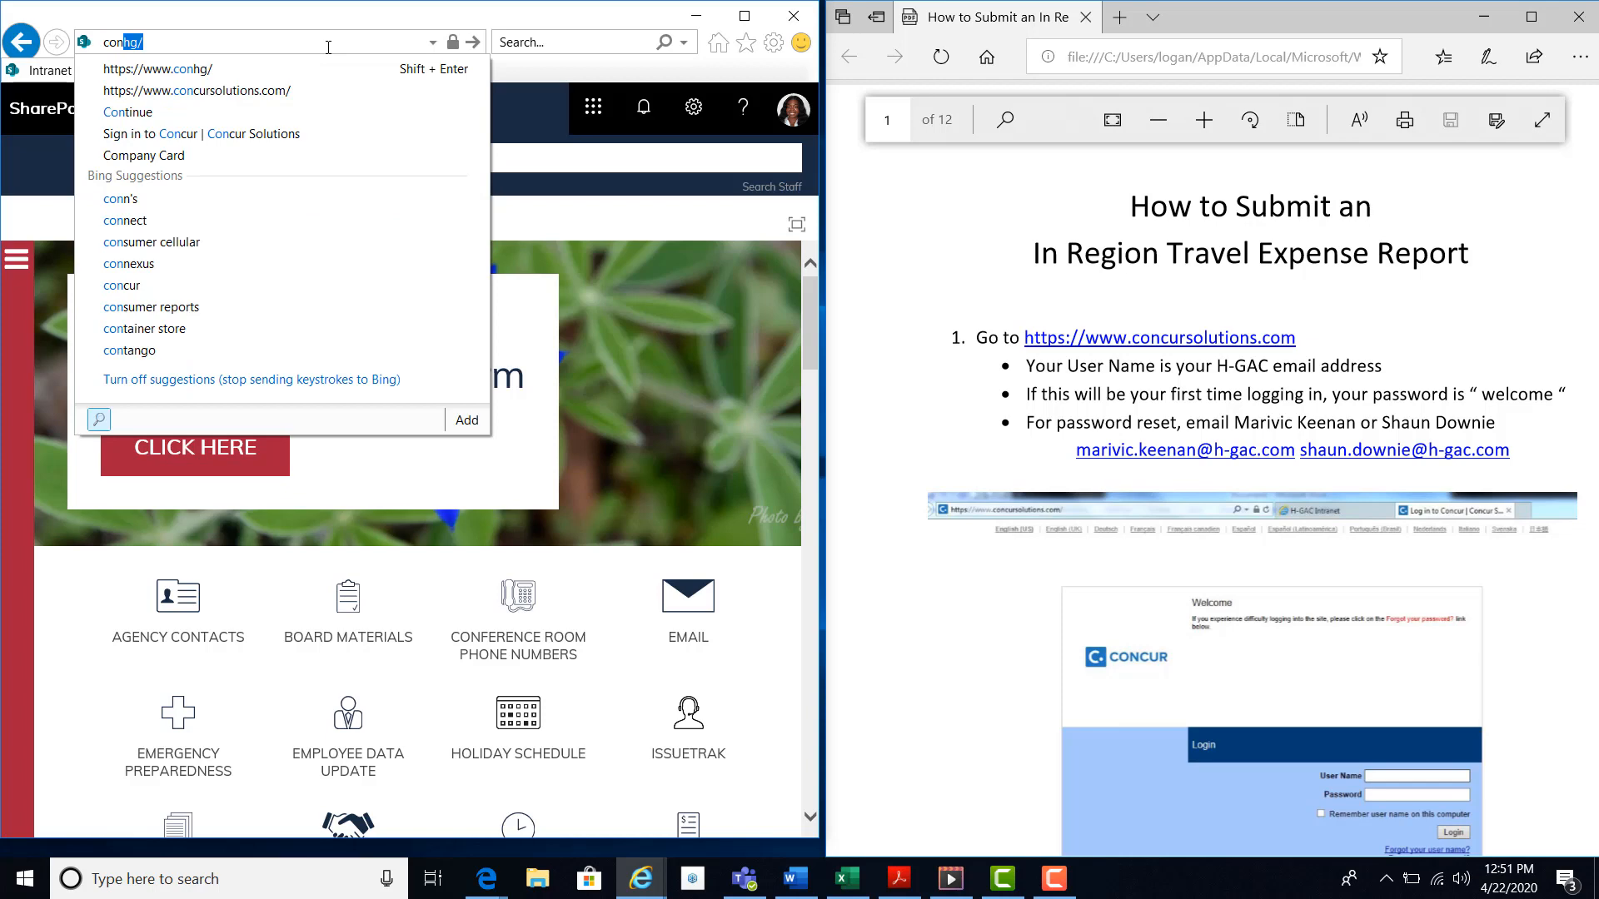
Open the Concur website and sign in with the account username and password.
left_click(300, 86)
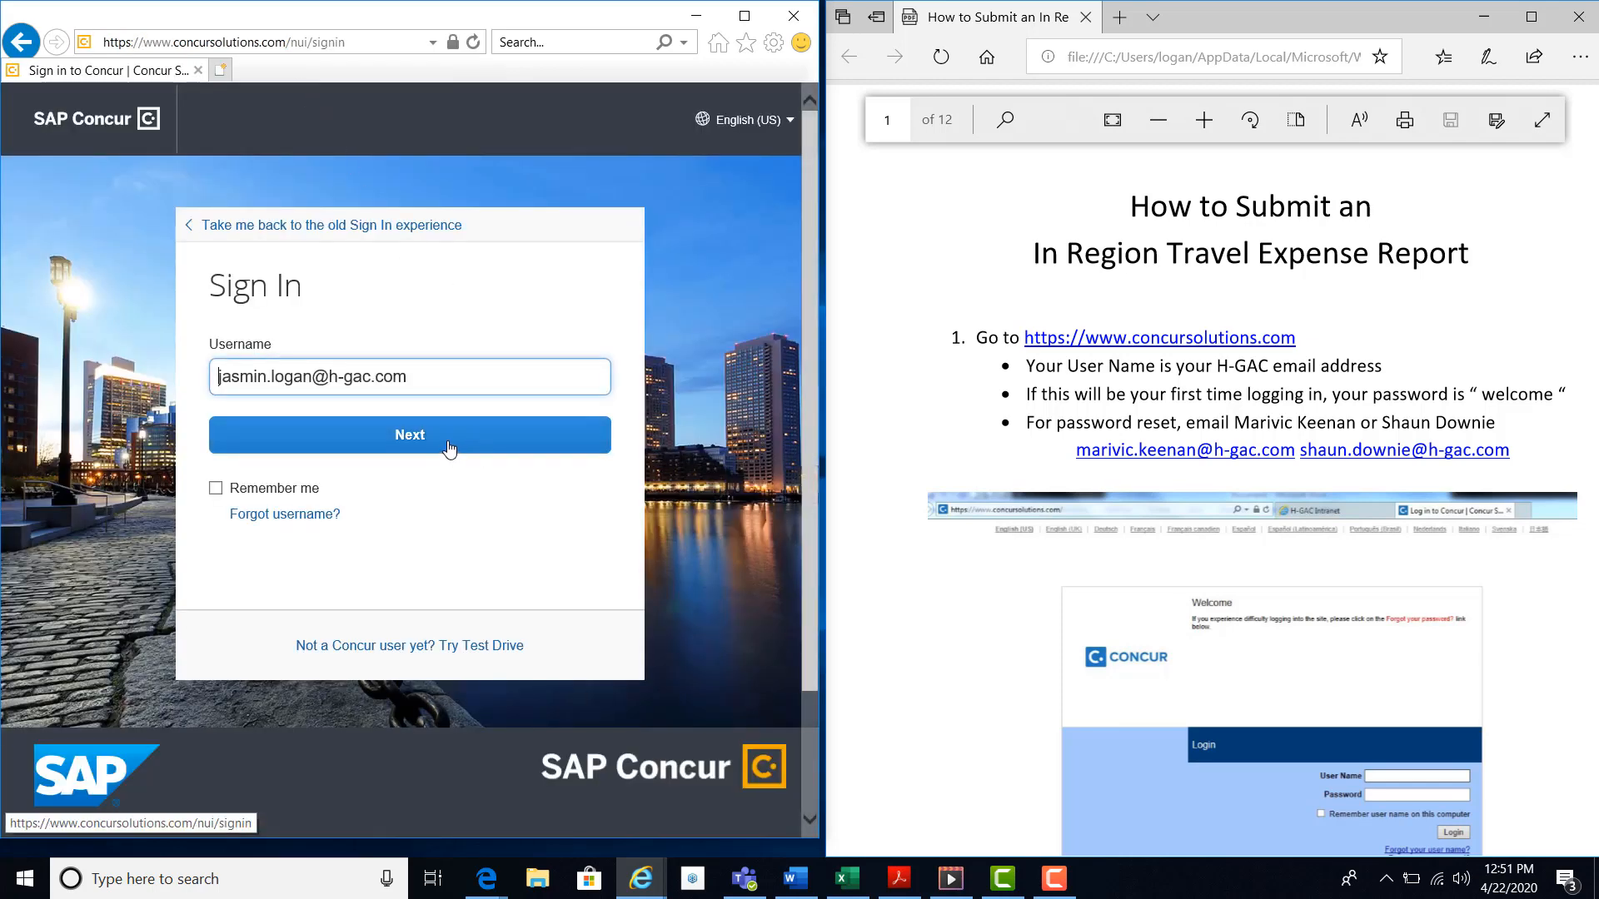
left_click(448, 448)
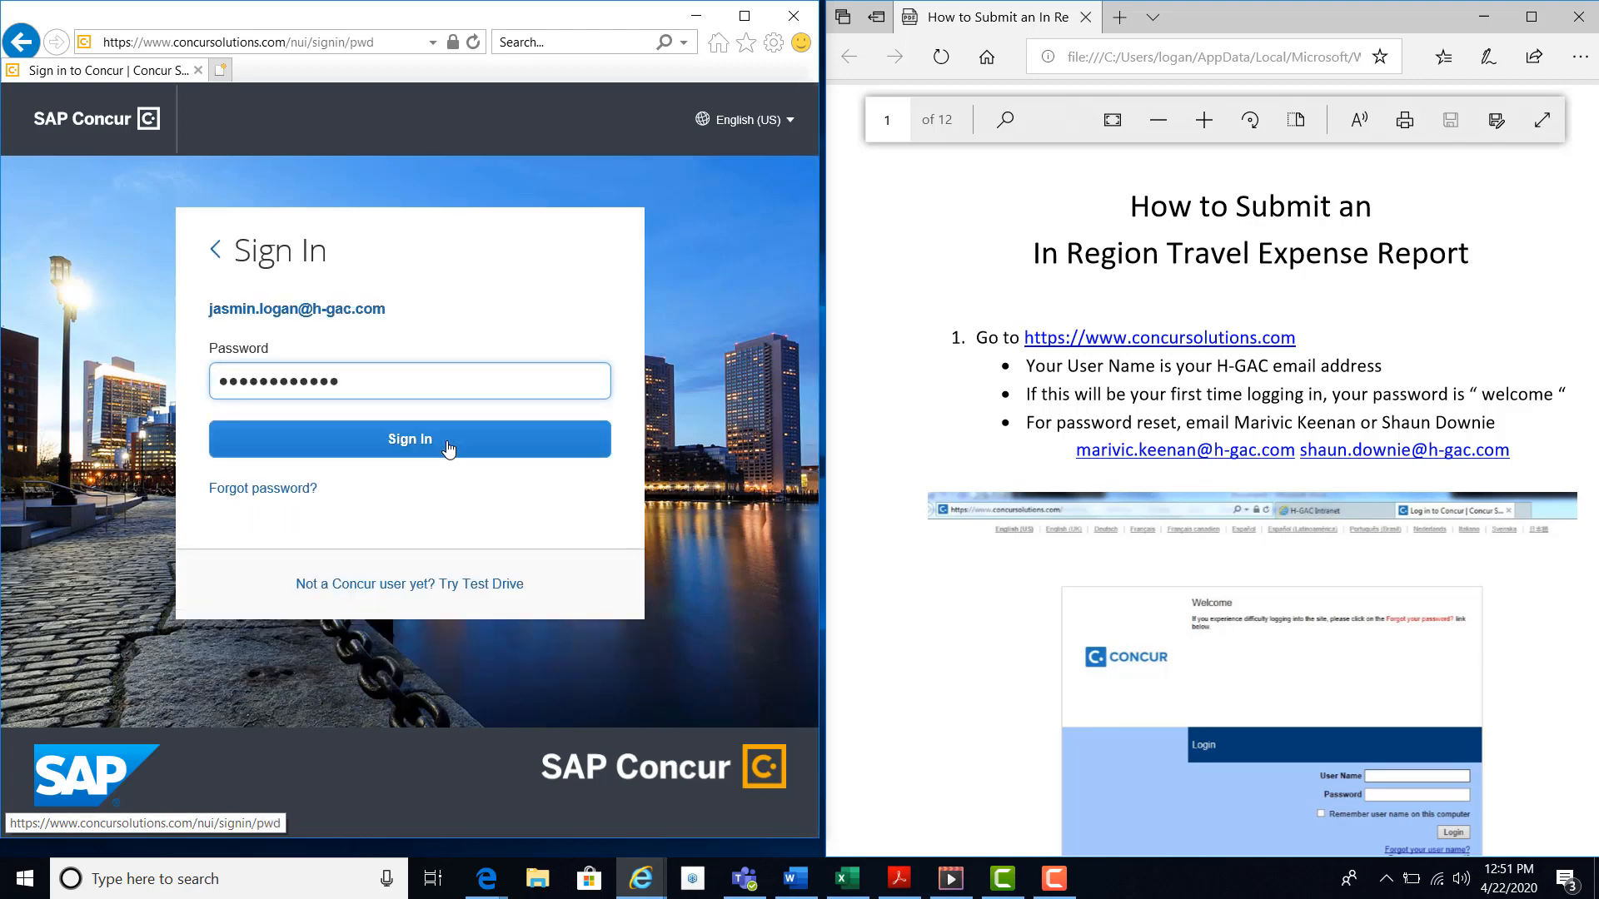
left_click(448, 448)
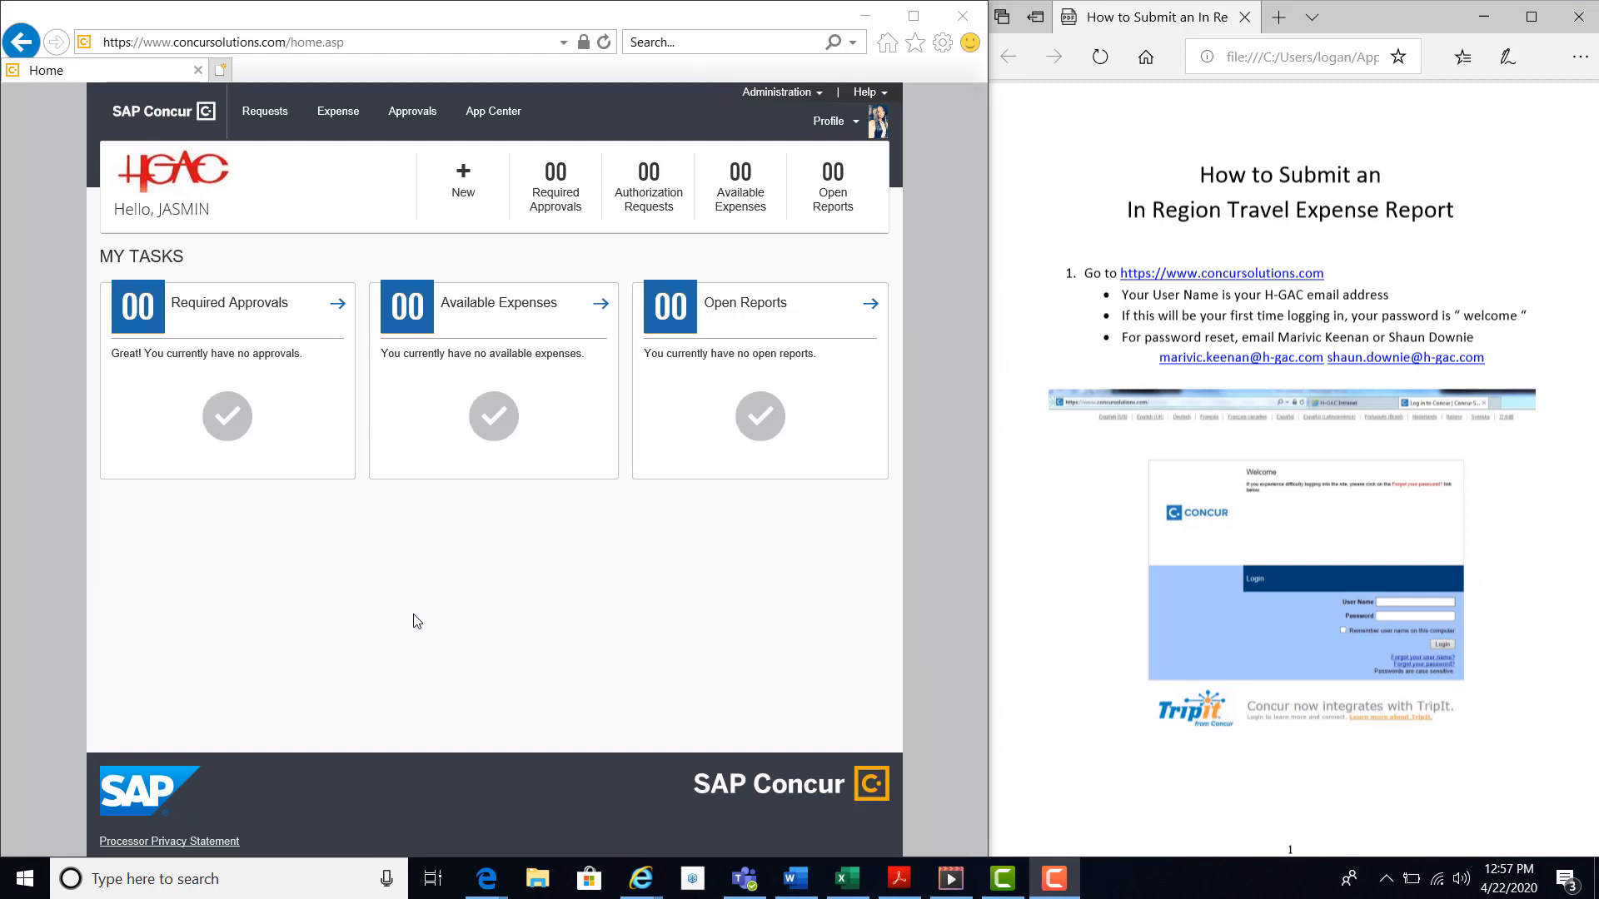
Start a new expense report and name it with the traveler's name followed by _1-4Apr2015_TARC.
mouse_move(463, 179)
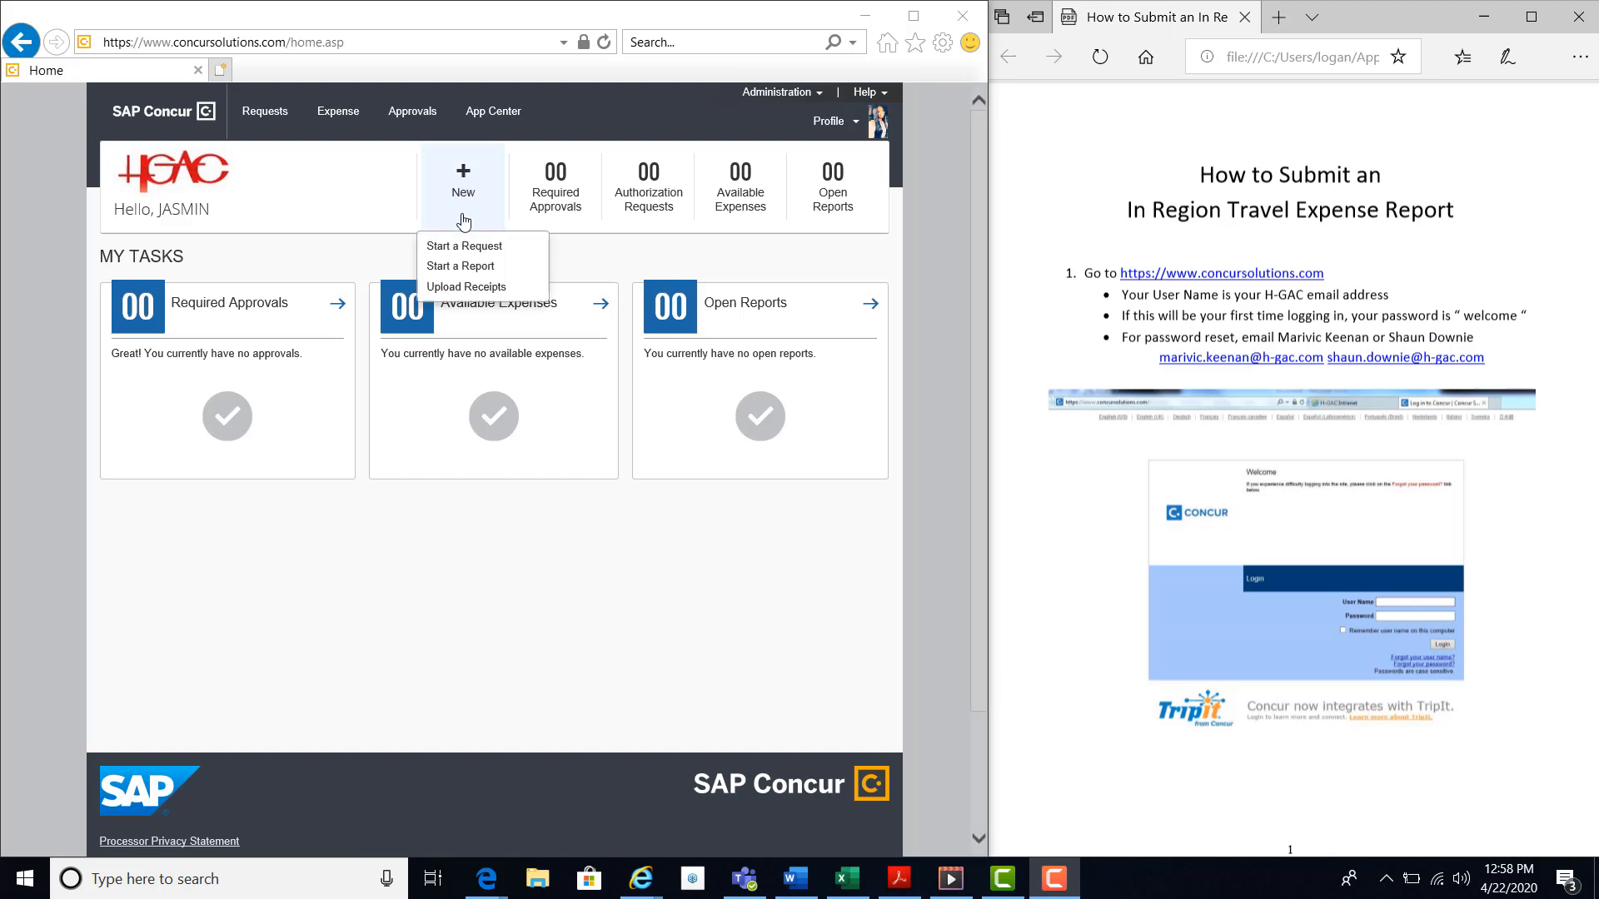
left_click(454, 268)
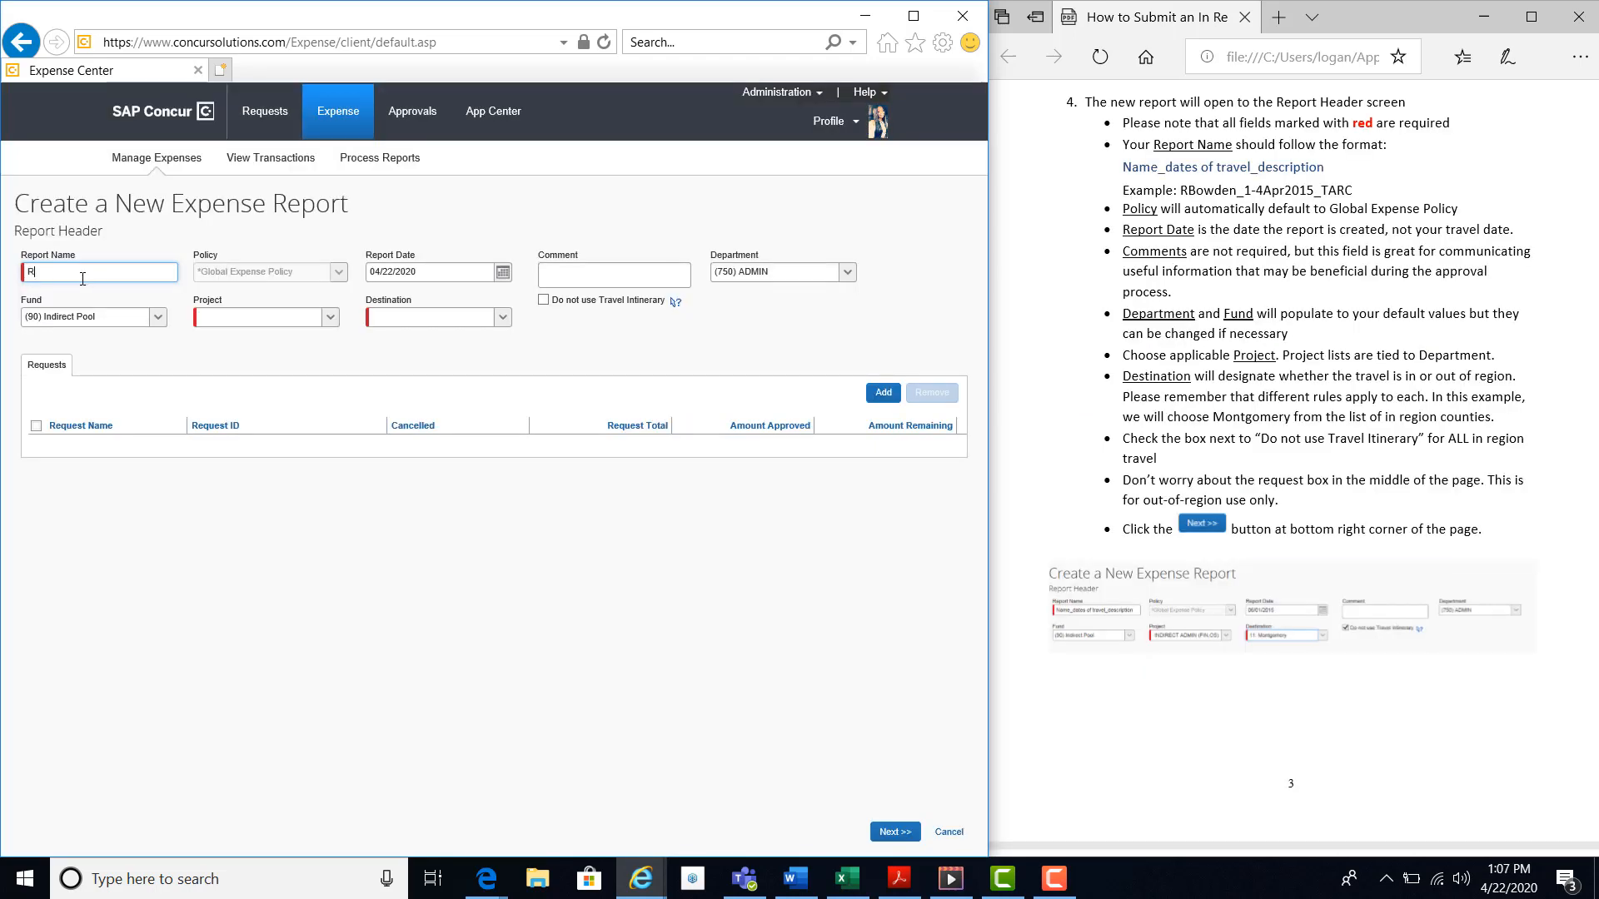
type("Bowden_1-4Apr2015_TARC")
key("Tab")
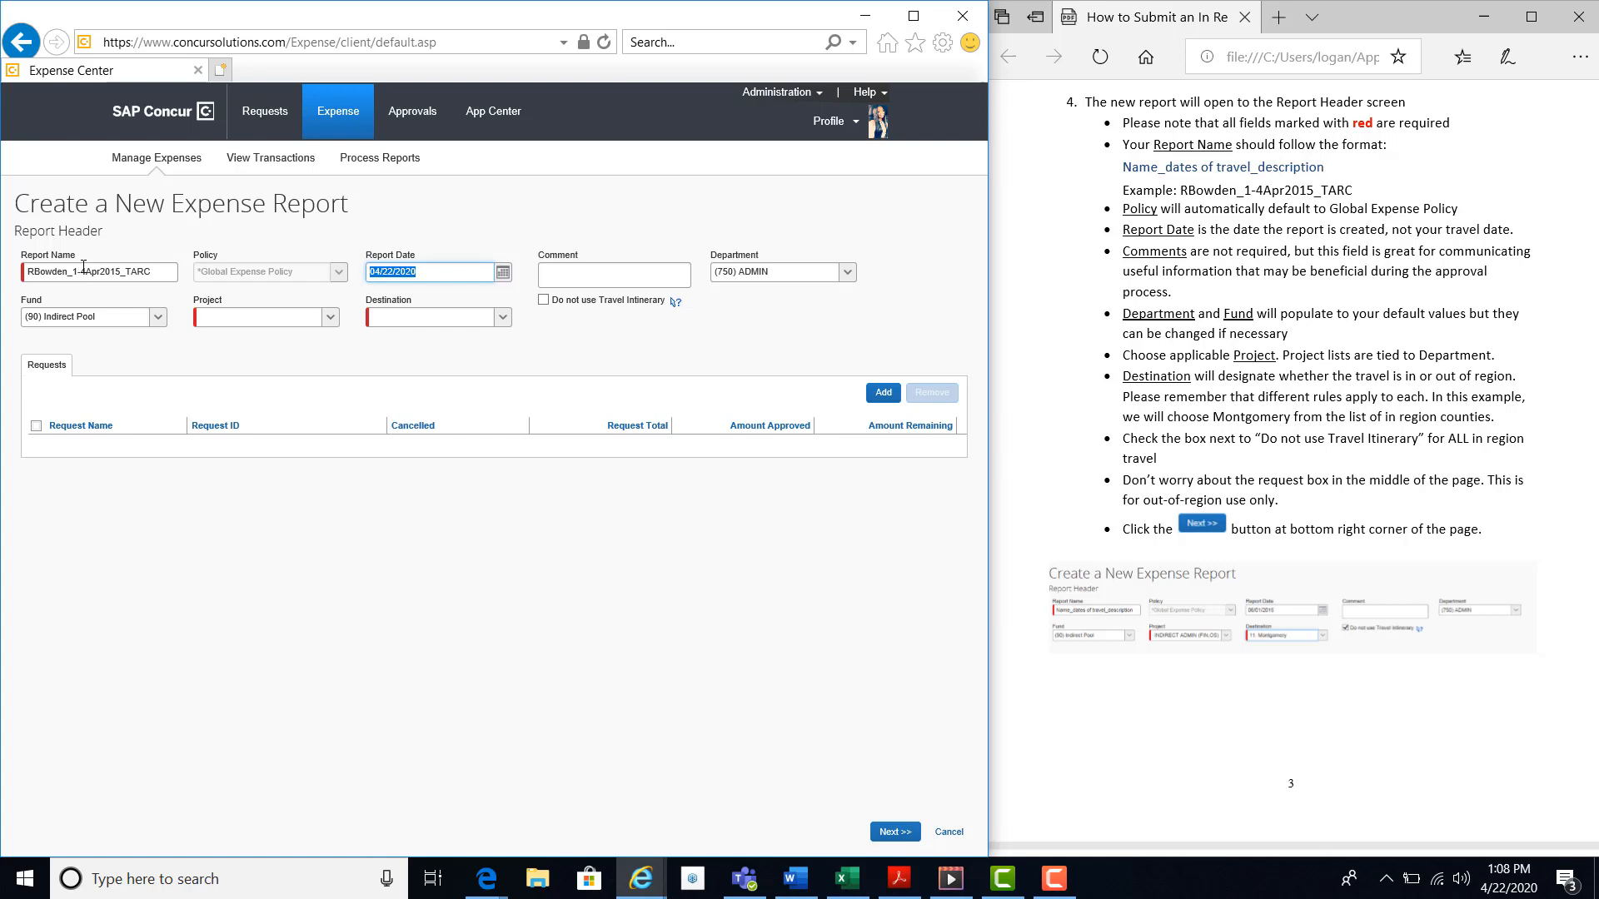
Set the report date to 04/22/2020 in the report header.
left_click(502, 273)
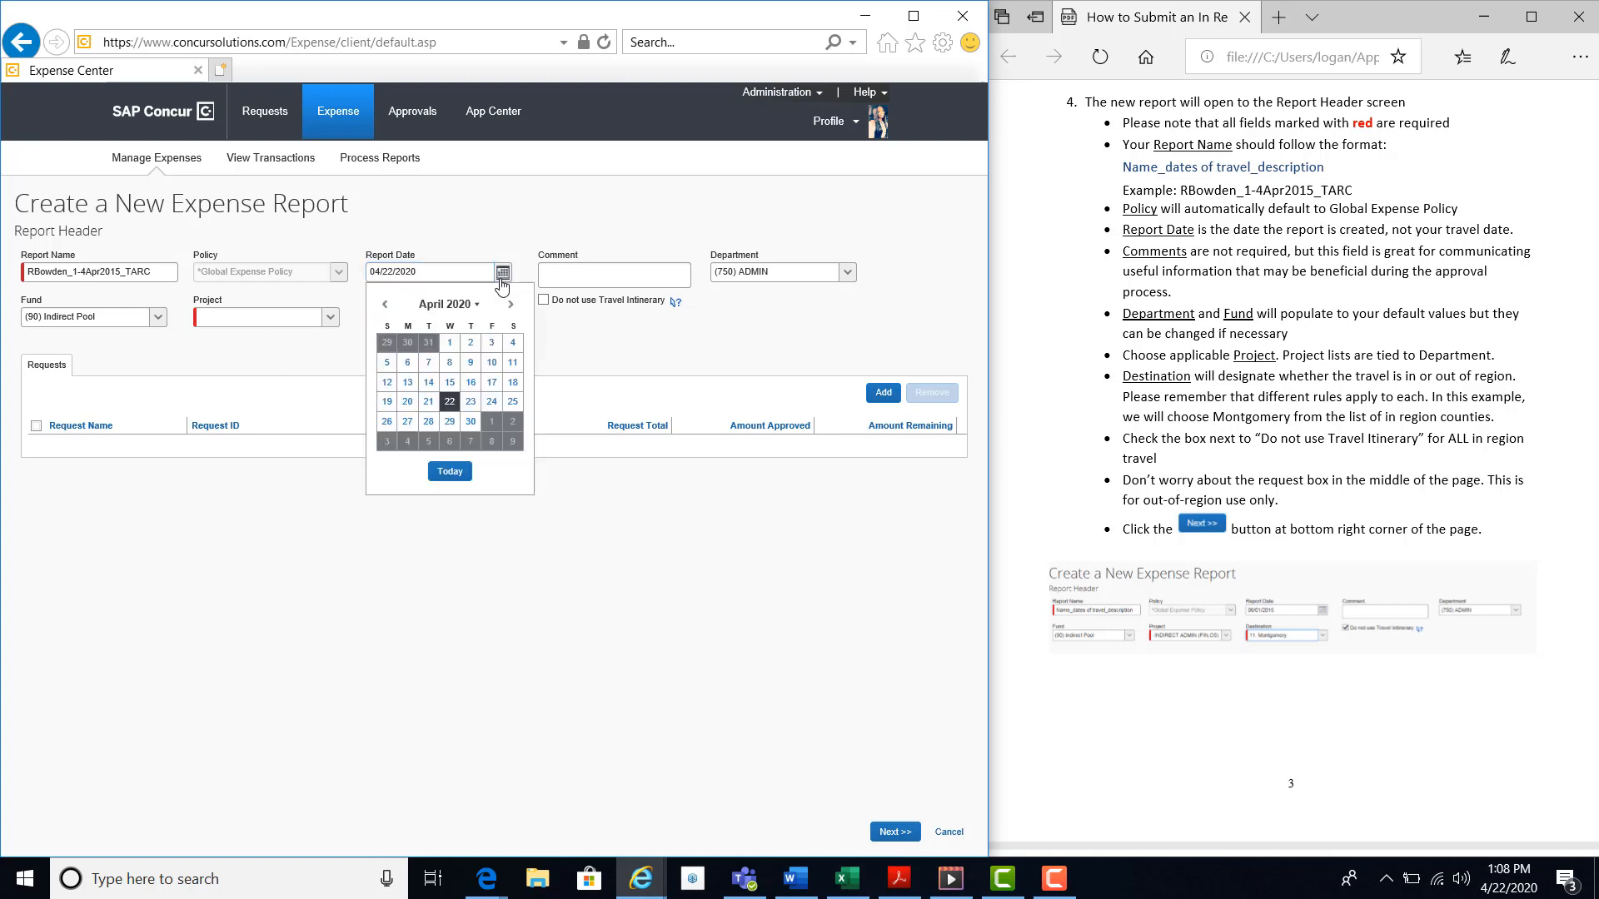
left_click(450, 408)
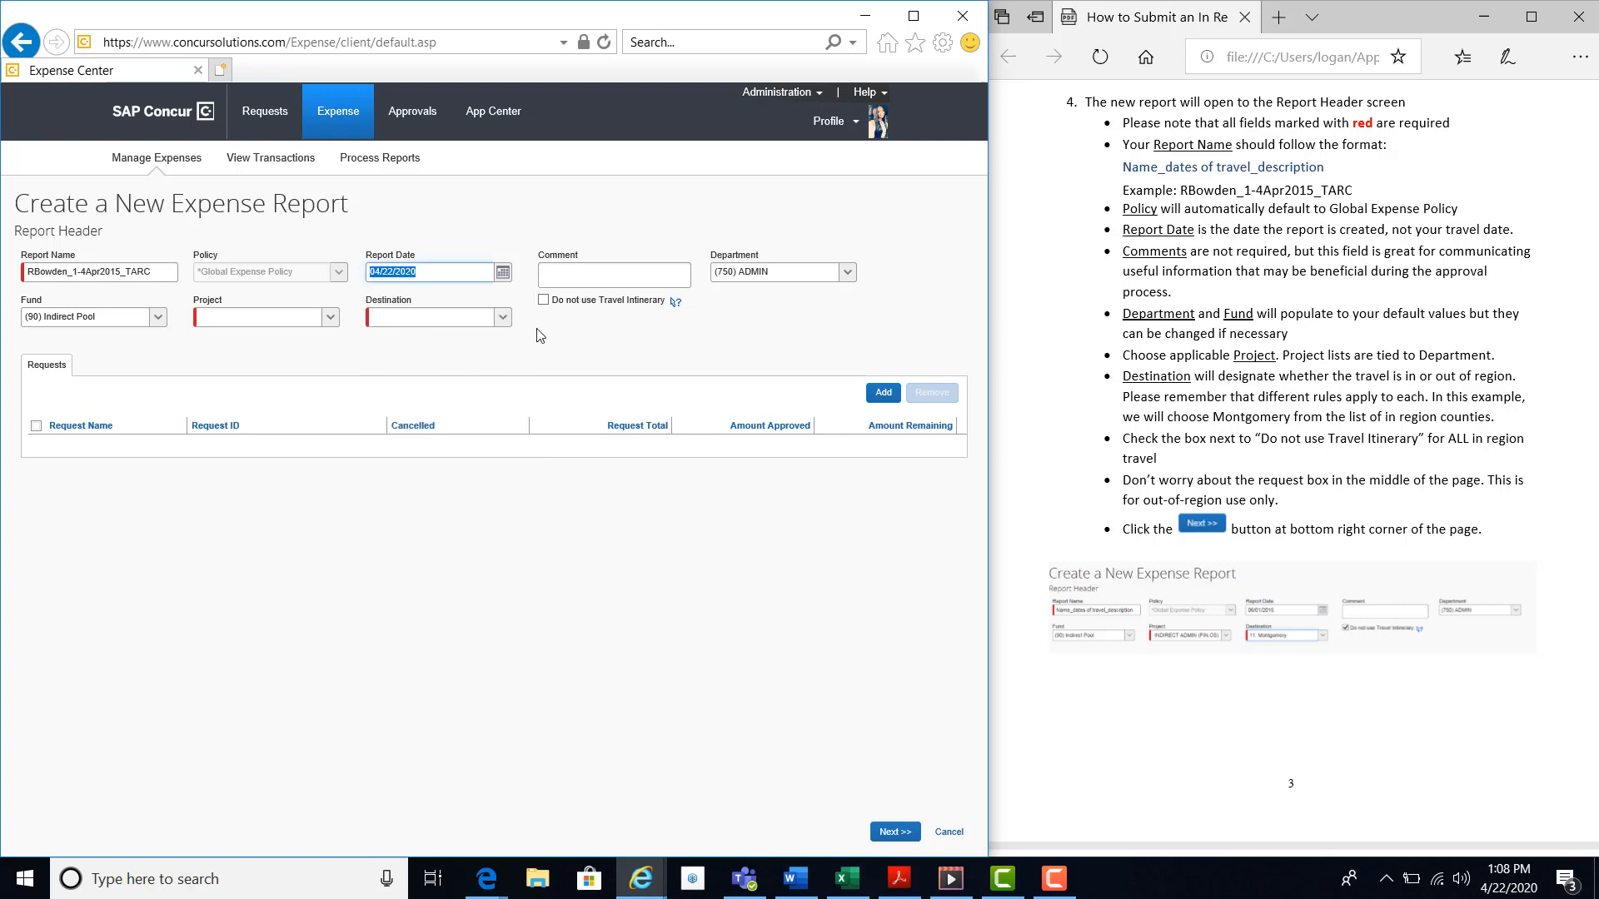
left_click(601, 283)
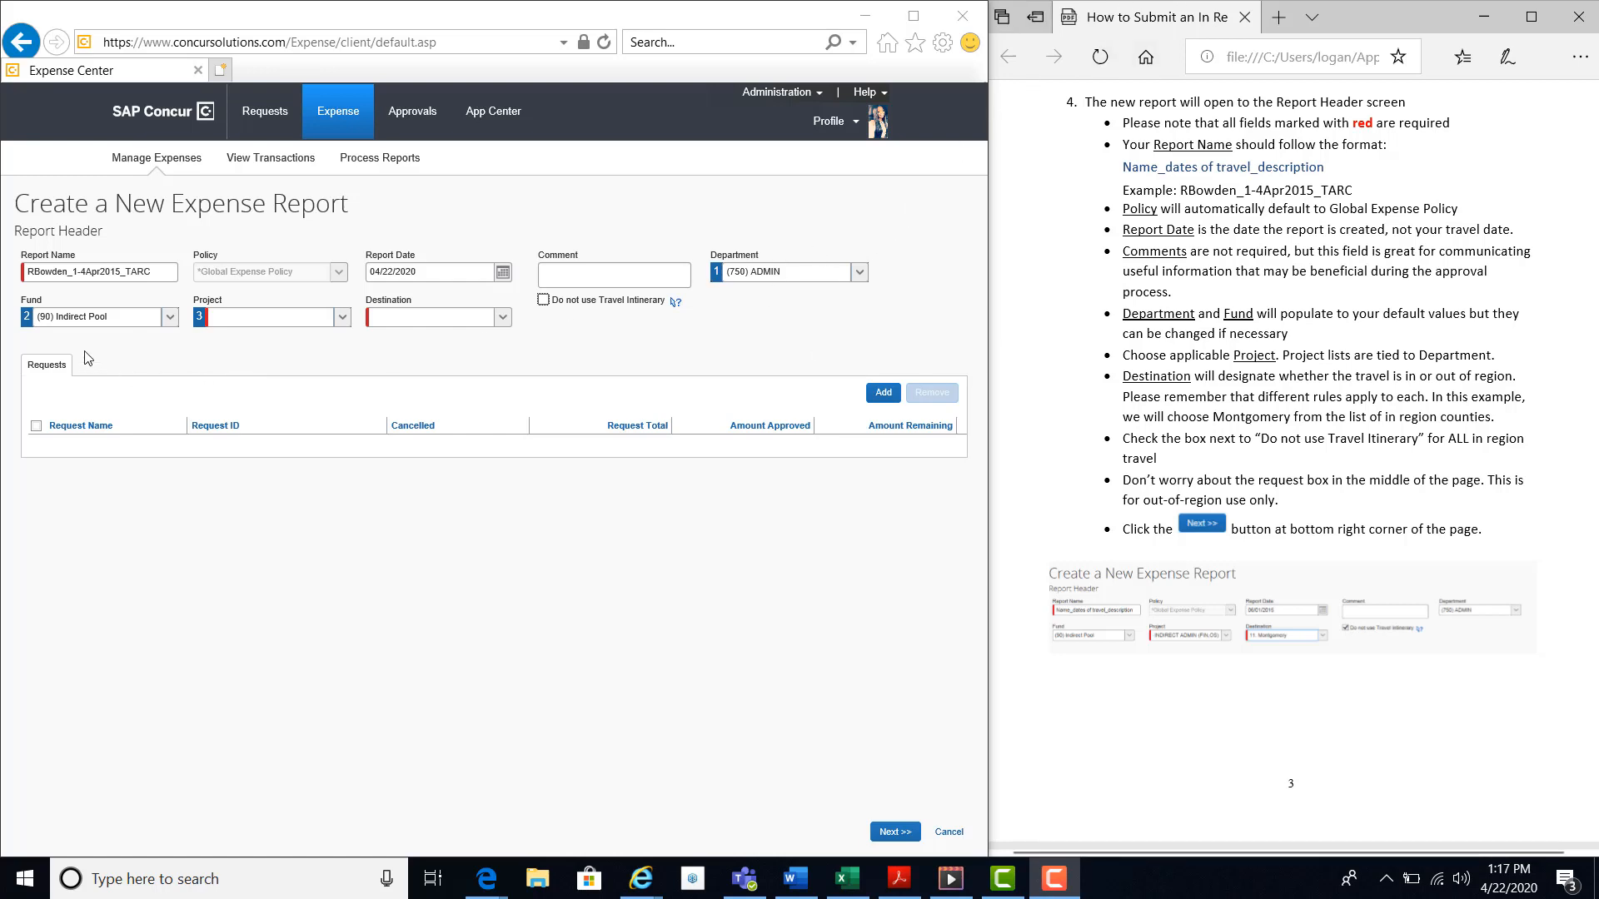
Set the report's project to INDIRECT ADMIN (FIN,OS) with code 750-90-INDR - ADMIN and the destination to 11. Montgomery.
left_click(342, 317)
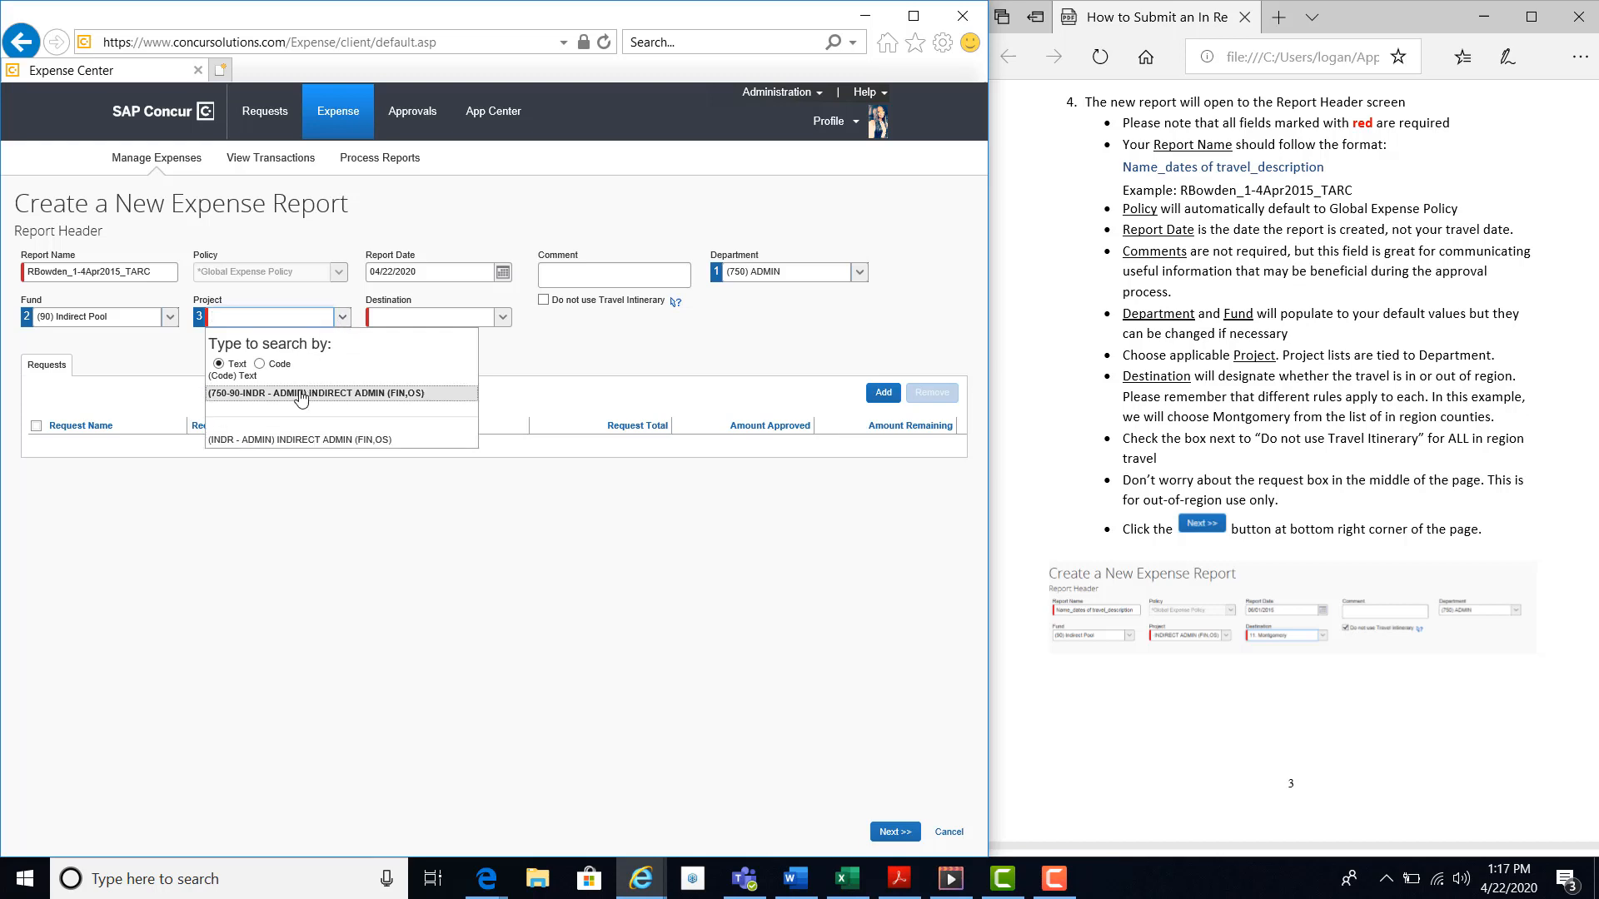
left_click(299, 395)
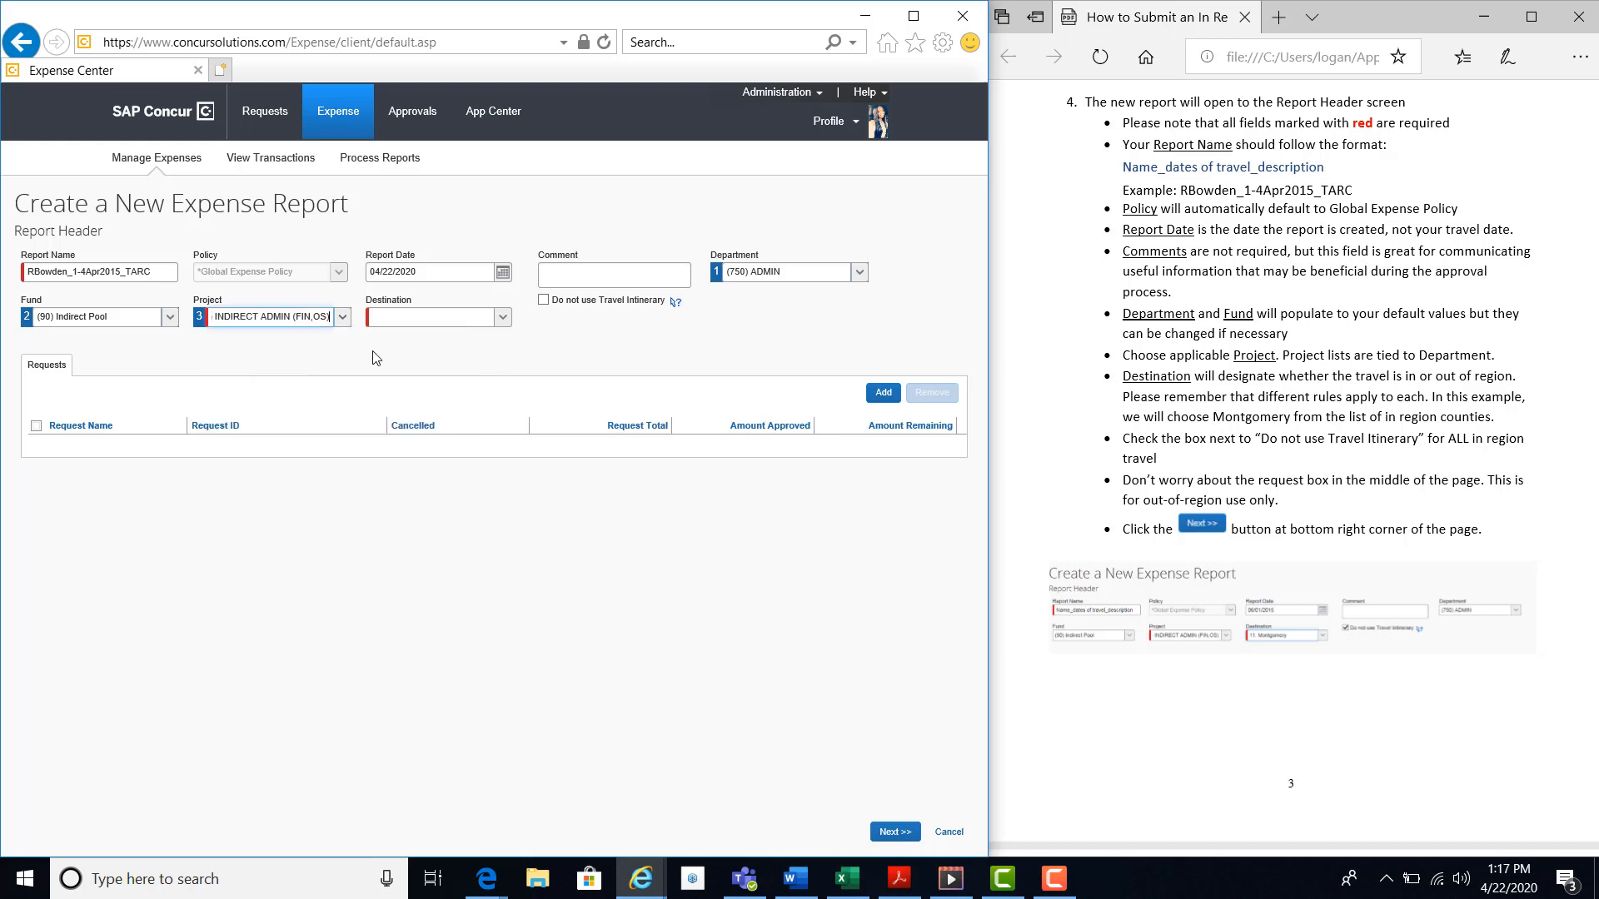
left_click(503, 318)
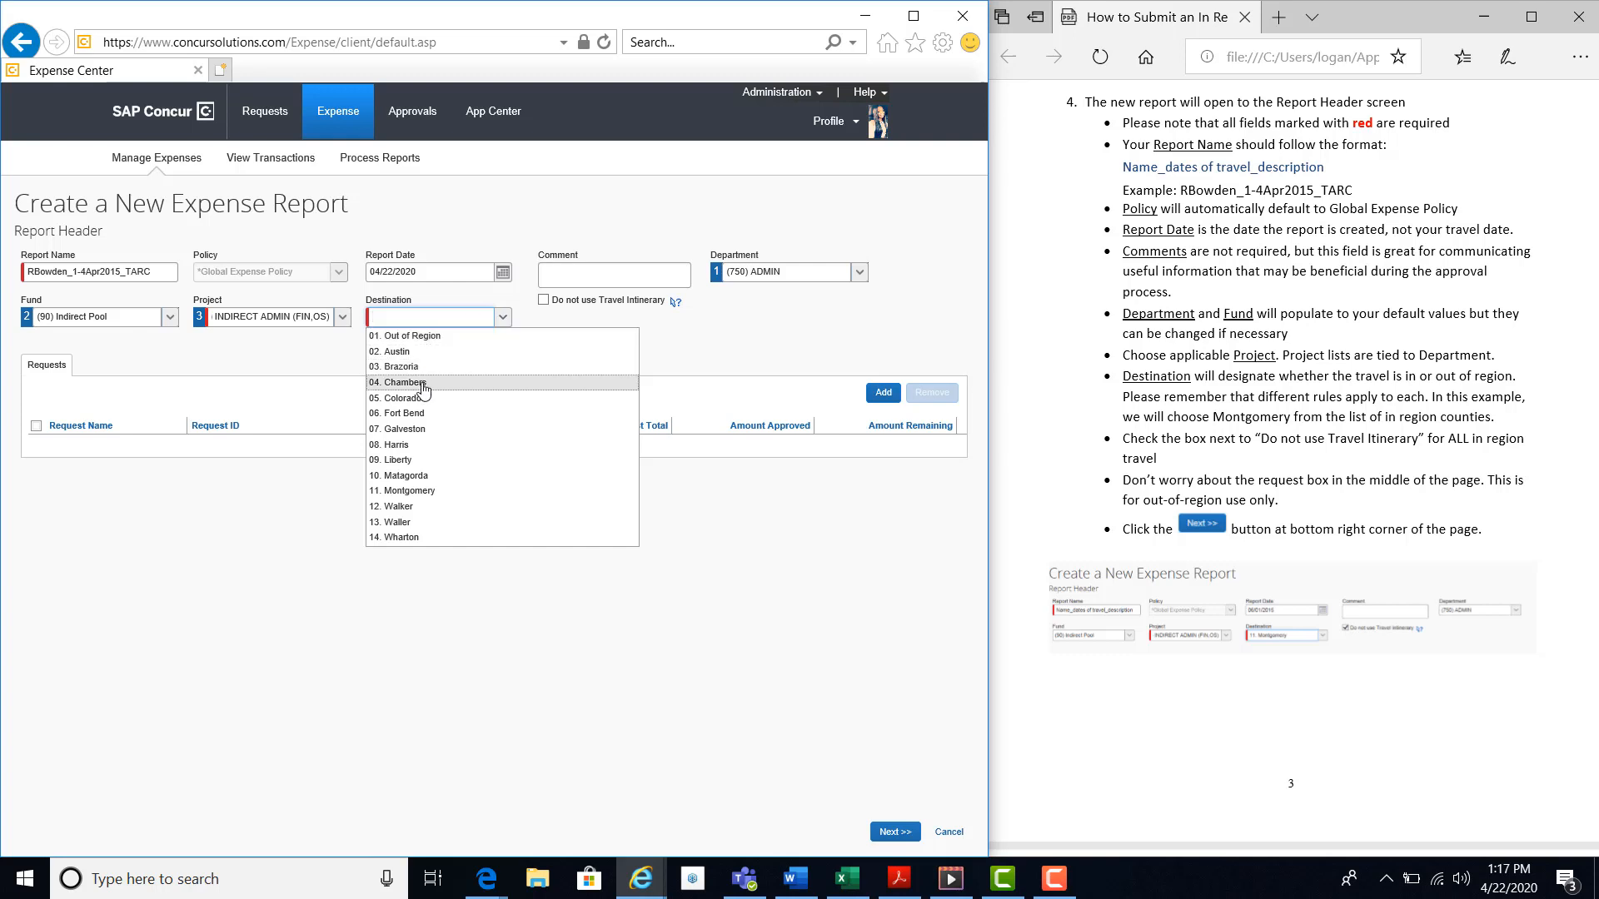
left_click(409, 491)
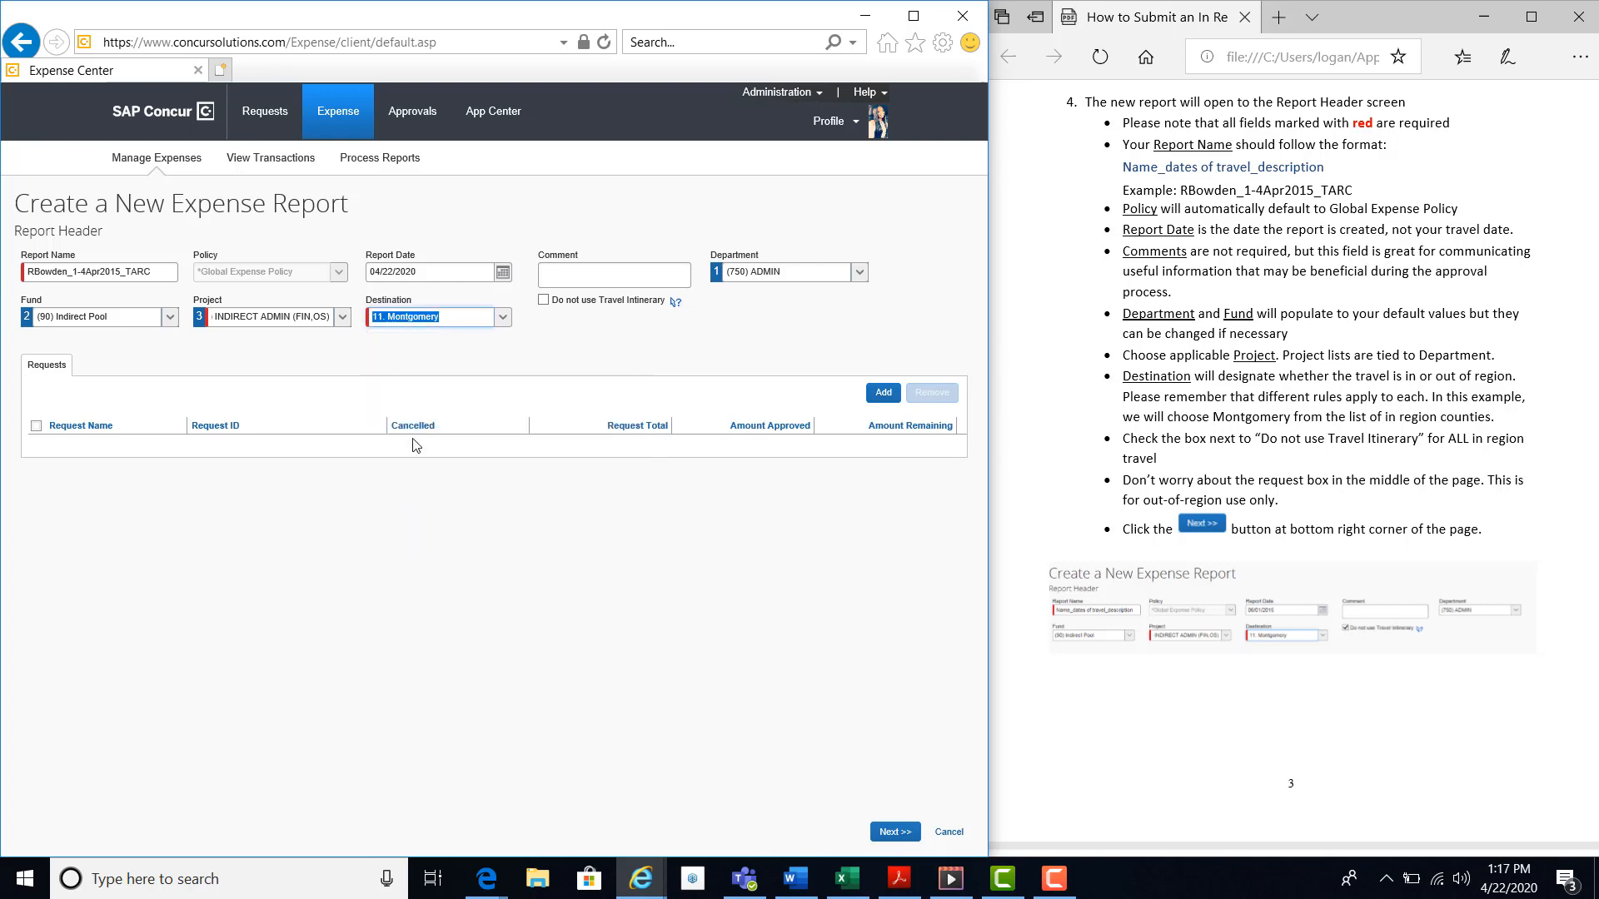
Opt the report out of using a travel itinerary, and proceed past the header without creating travel allowances.
left_click(543, 302)
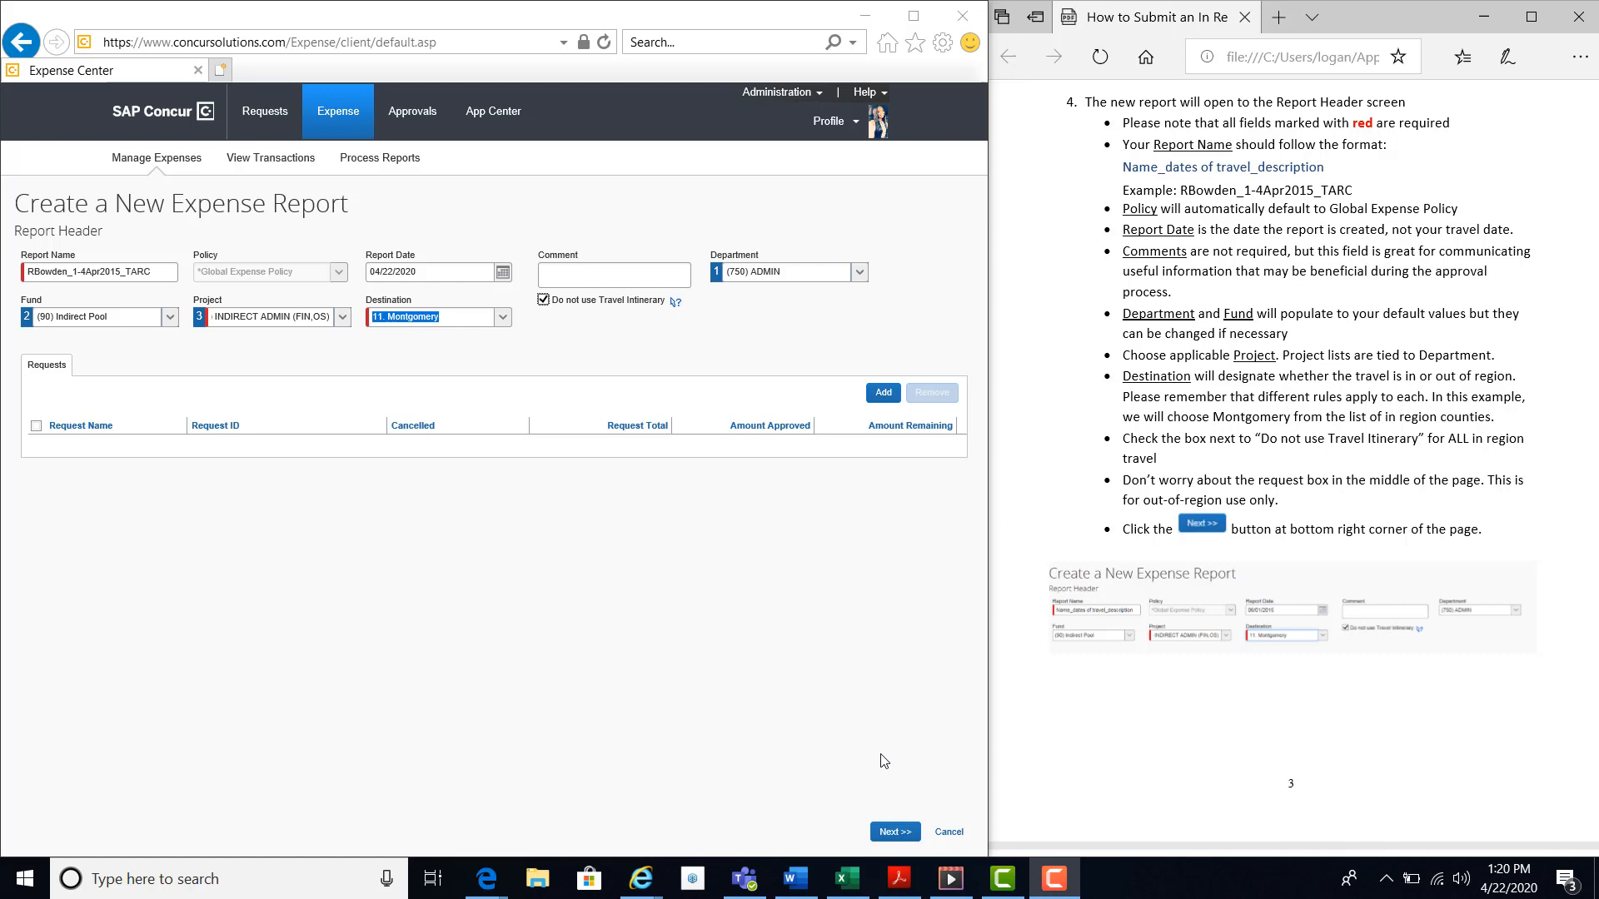
left_click(894, 835)
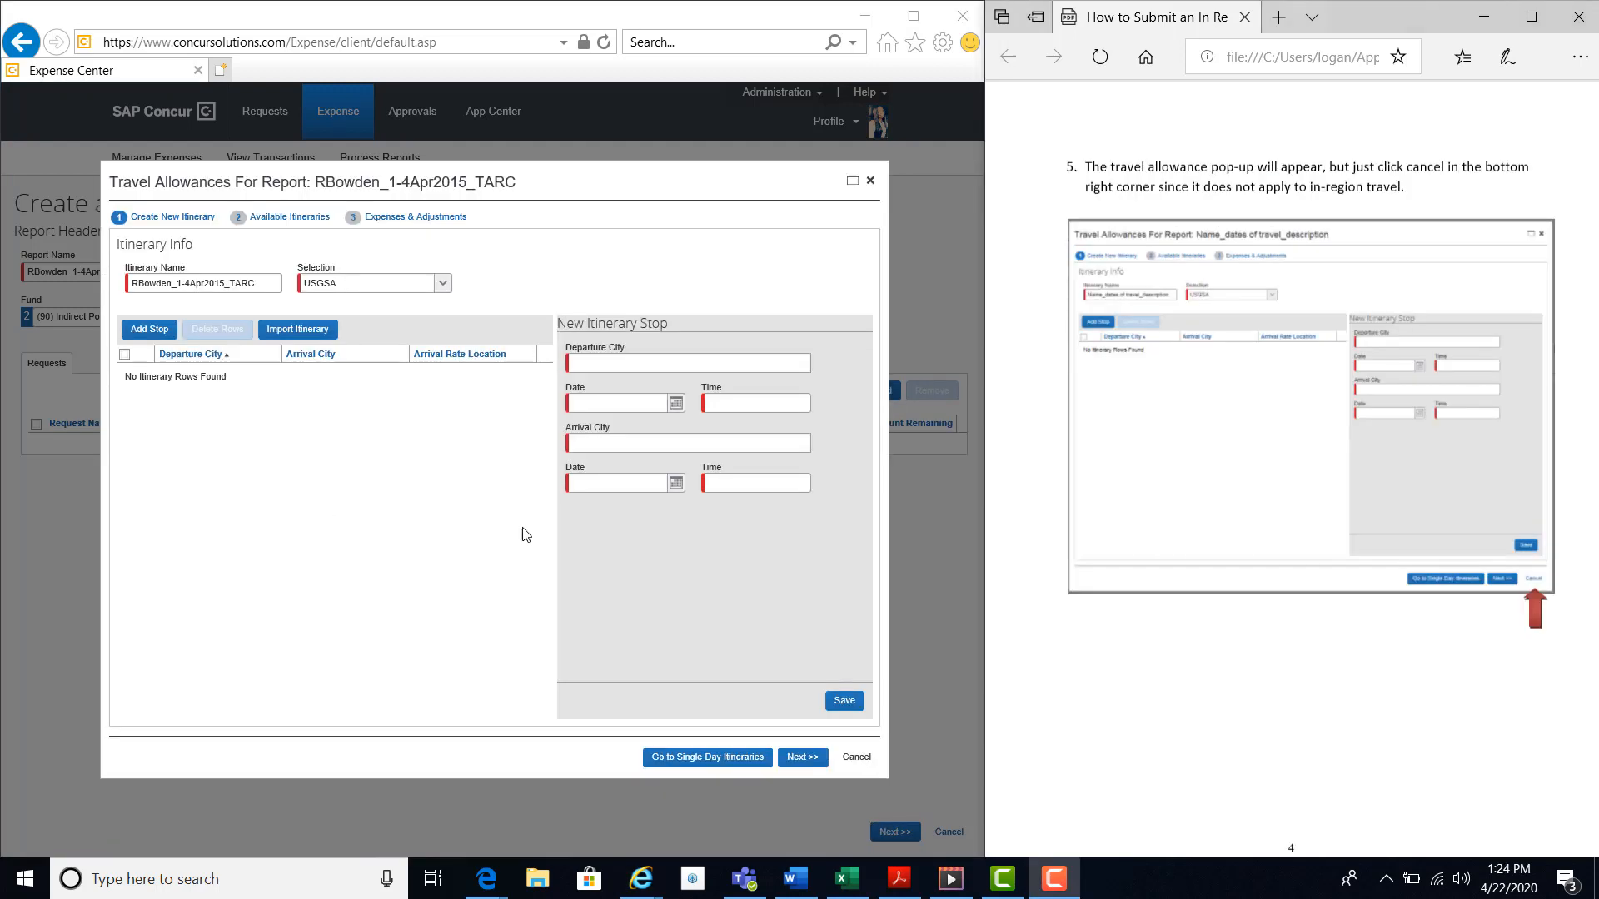
left_click(856, 758)
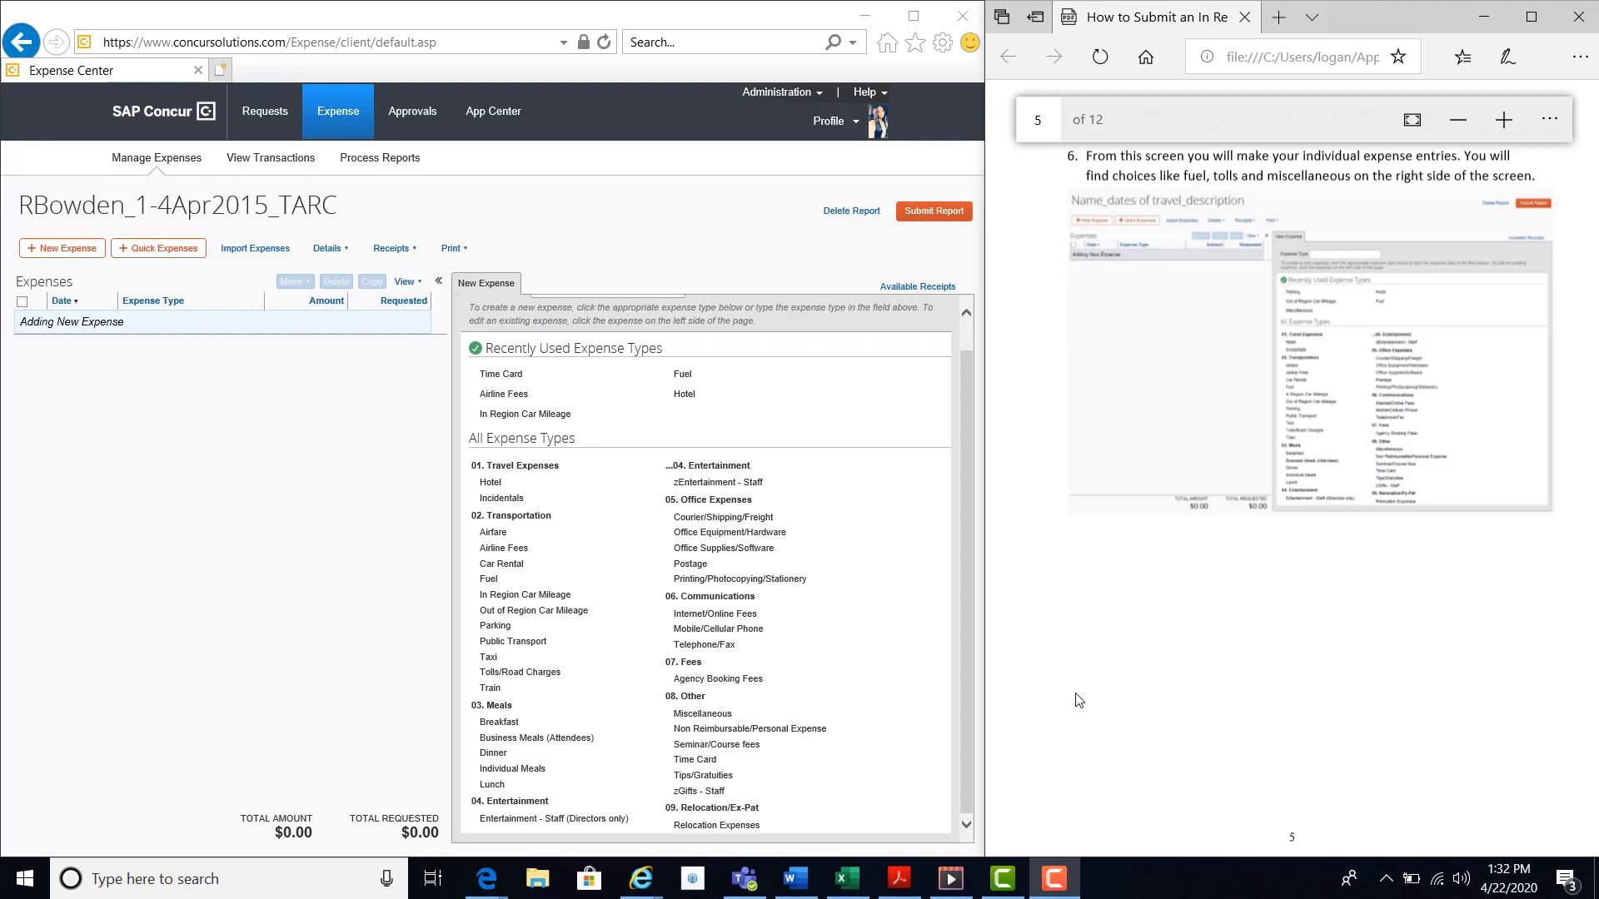
Add a Fuel expense to the report with the transaction date 04/01/2020.
left_click(963, 571)
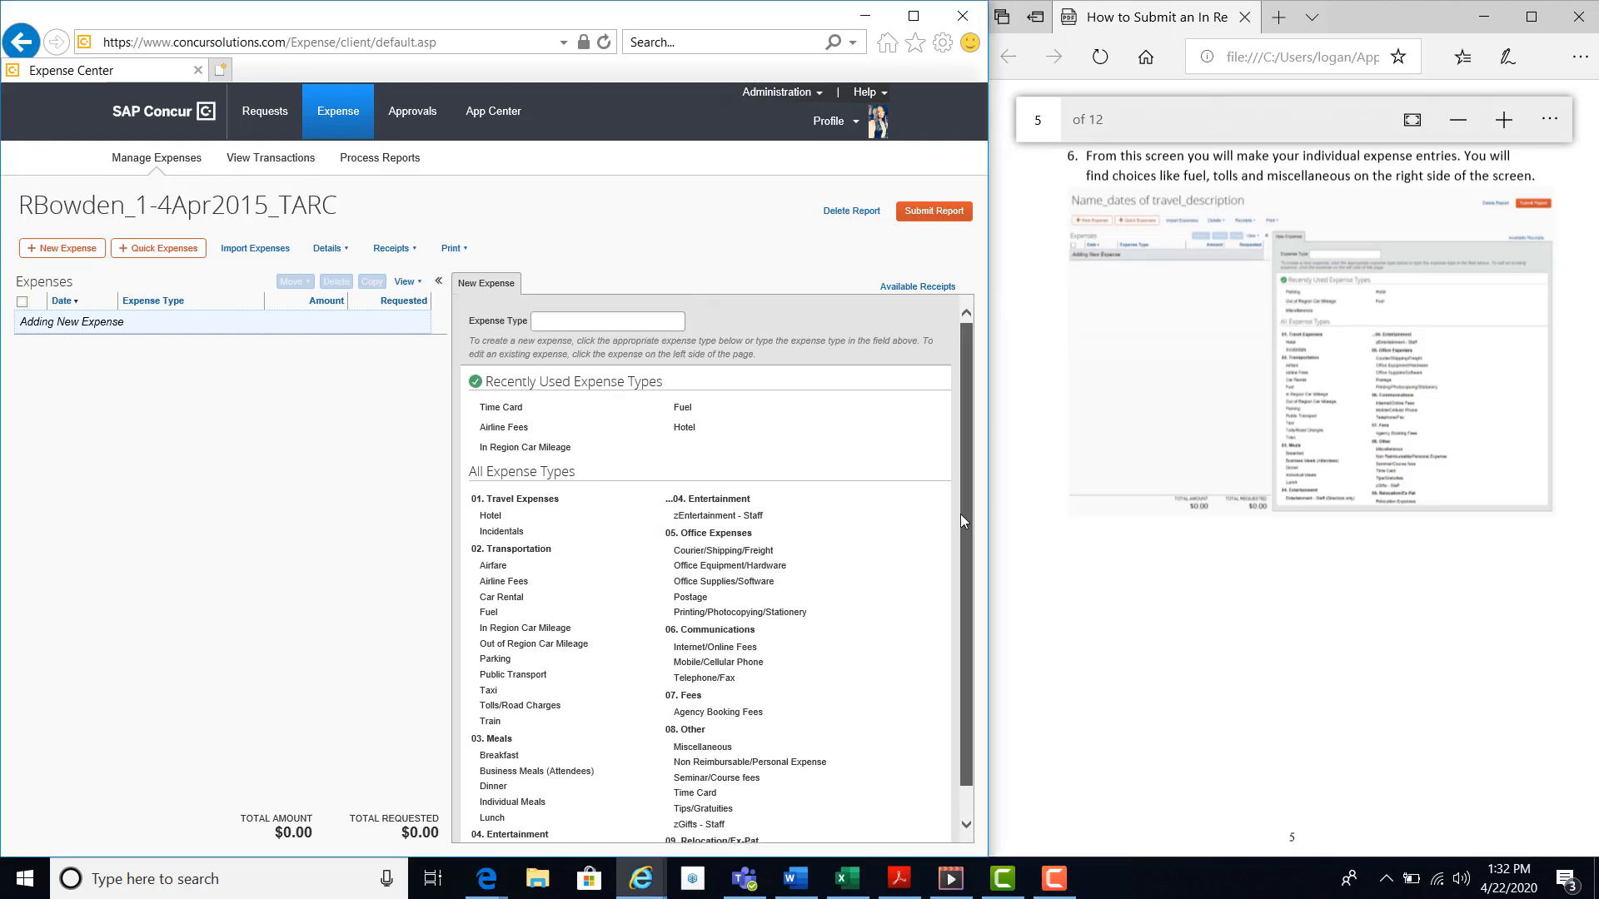
left_click_drag(957, 576, 953, 621)
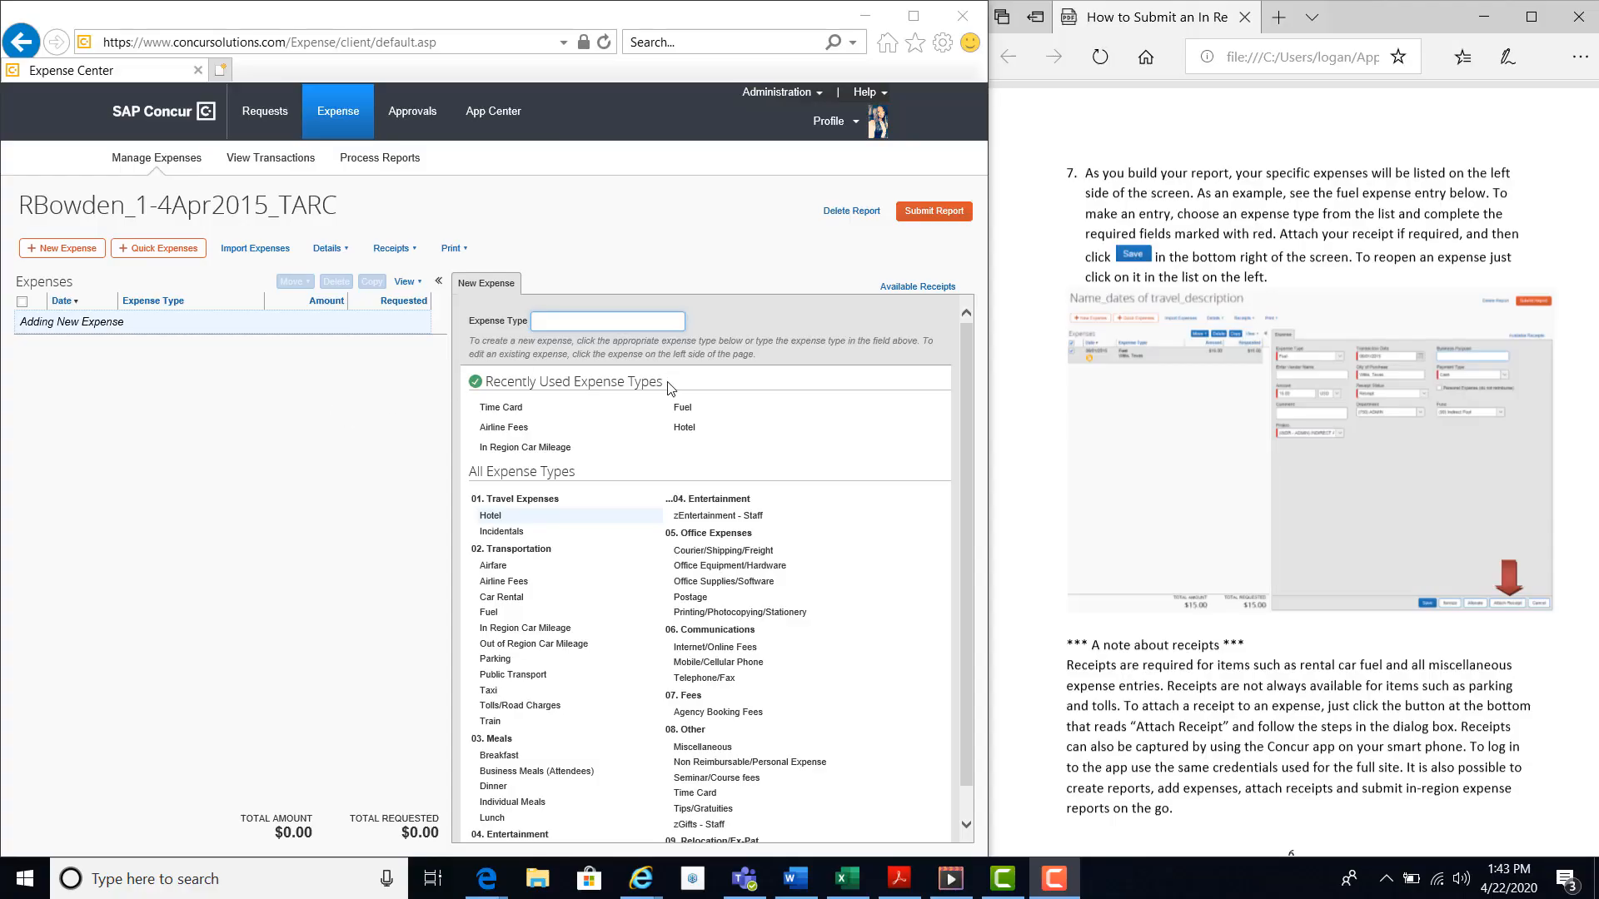
left_click(682, 406)
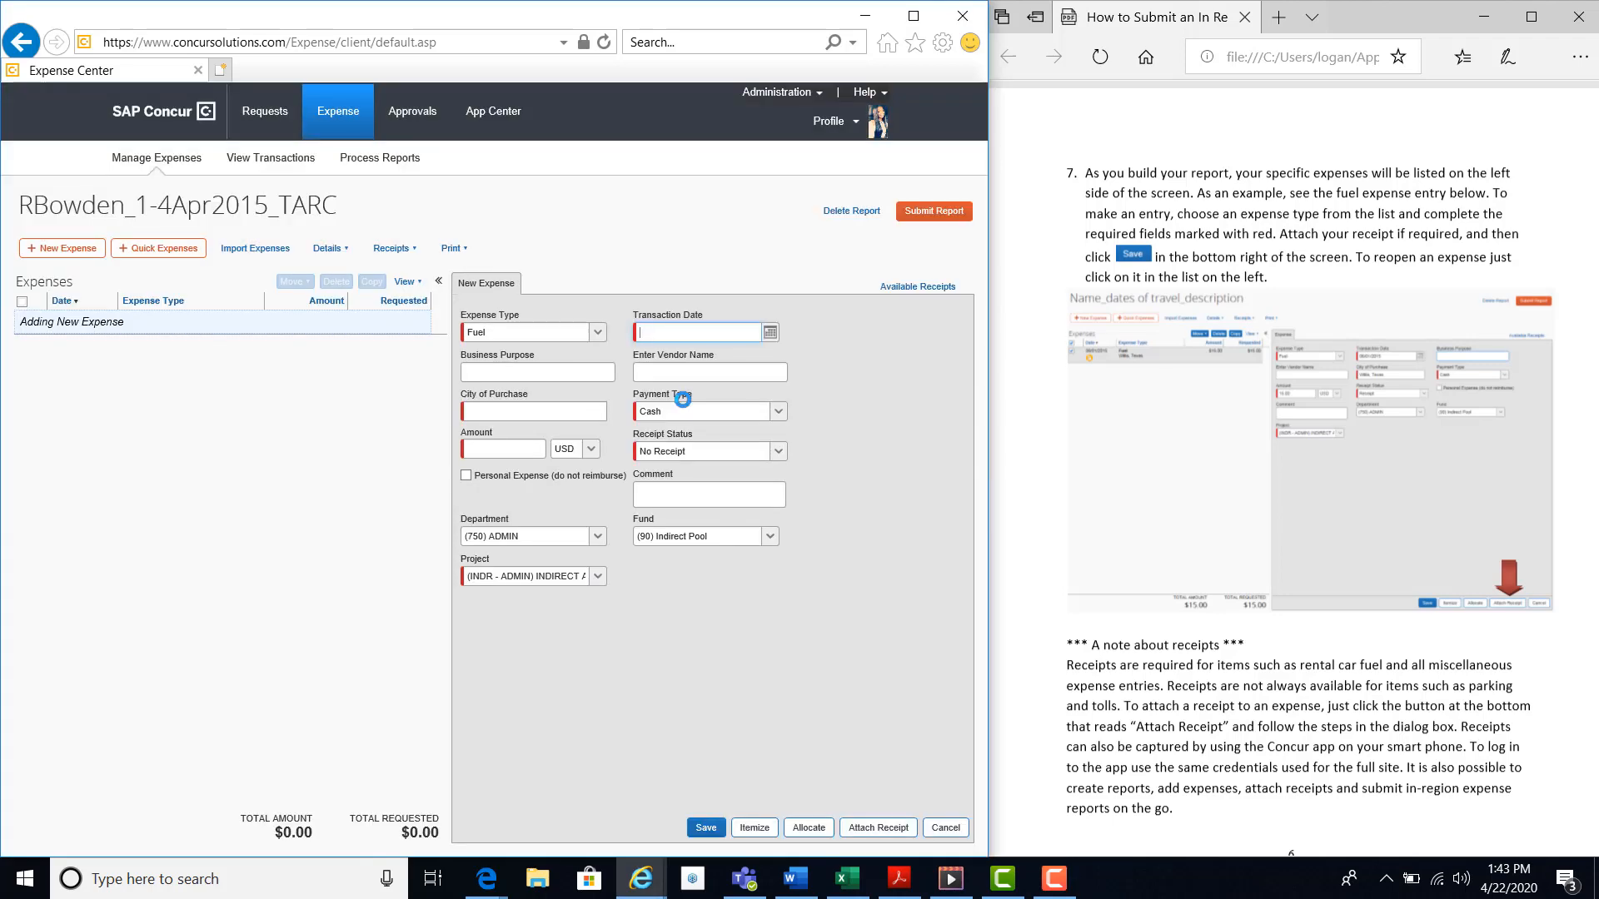
left_click(769, 332)
left_click(714, 400)
Set the fuel expense's city of purchase to Willis, Texas and its amount to 15.00 USD.
left_click(546, 411)
type("will")
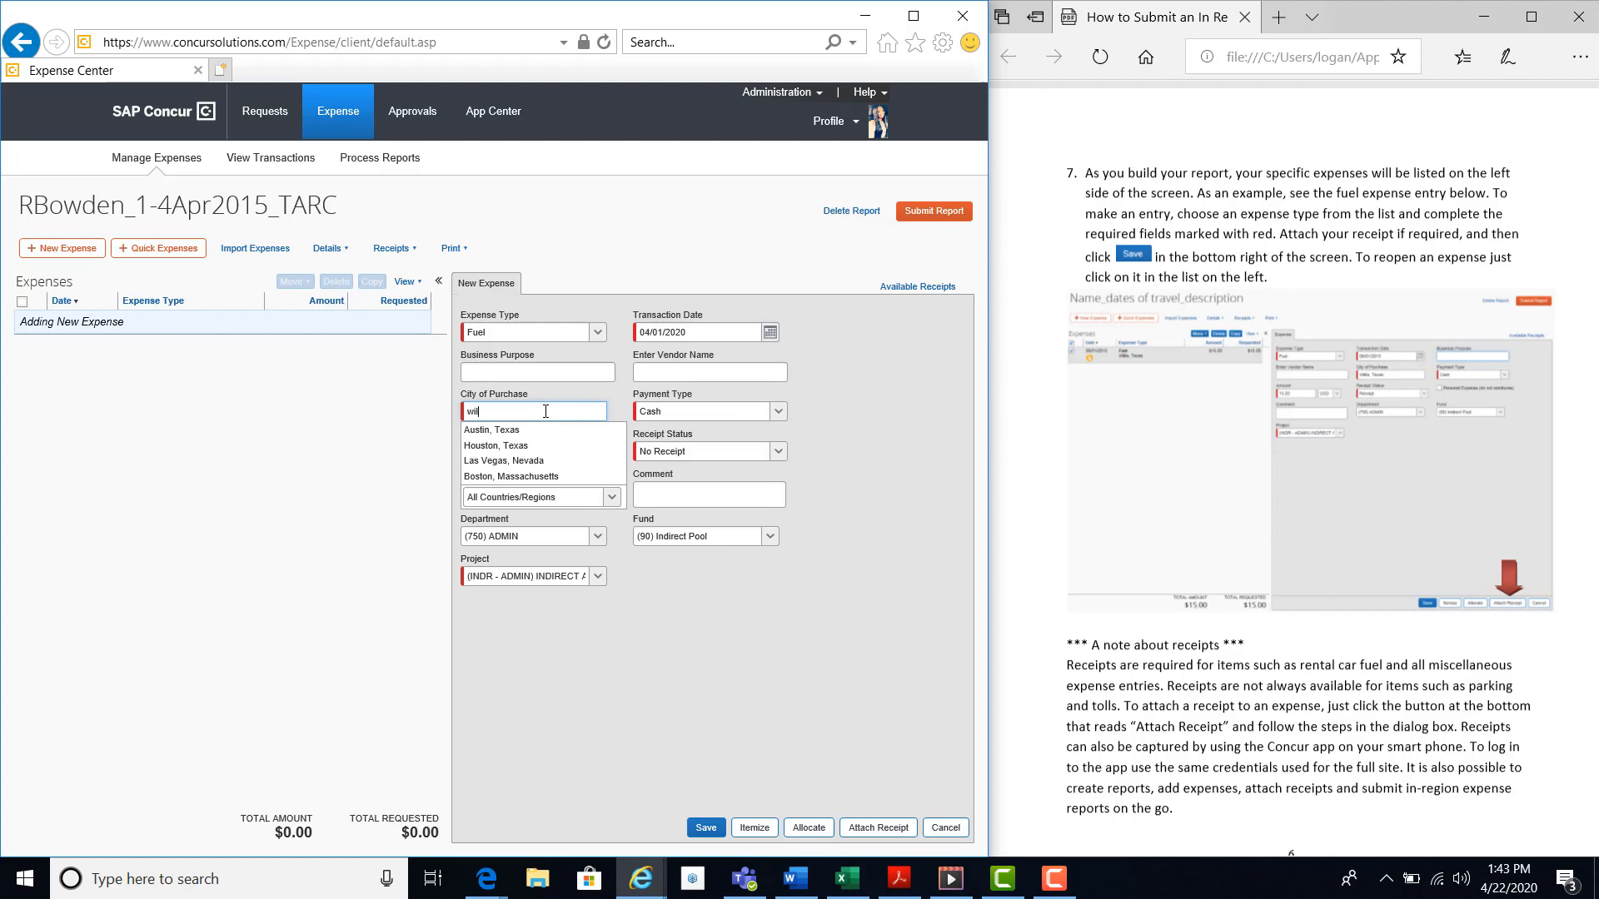
type("is, Texas")
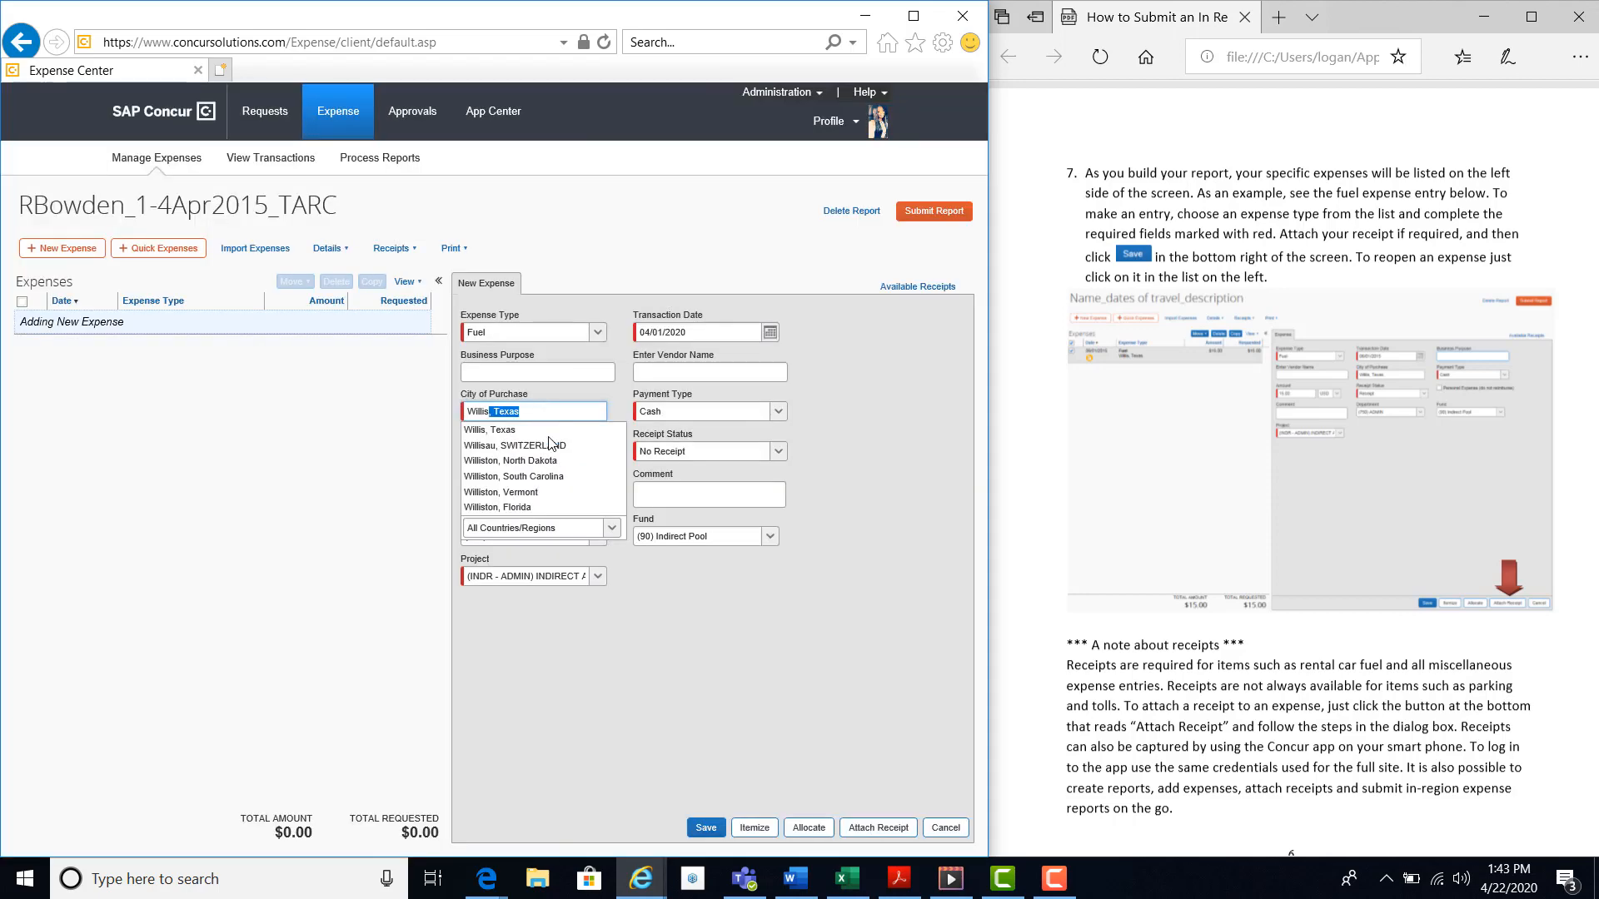
left_click(542, 431)
left_click(521, 448)
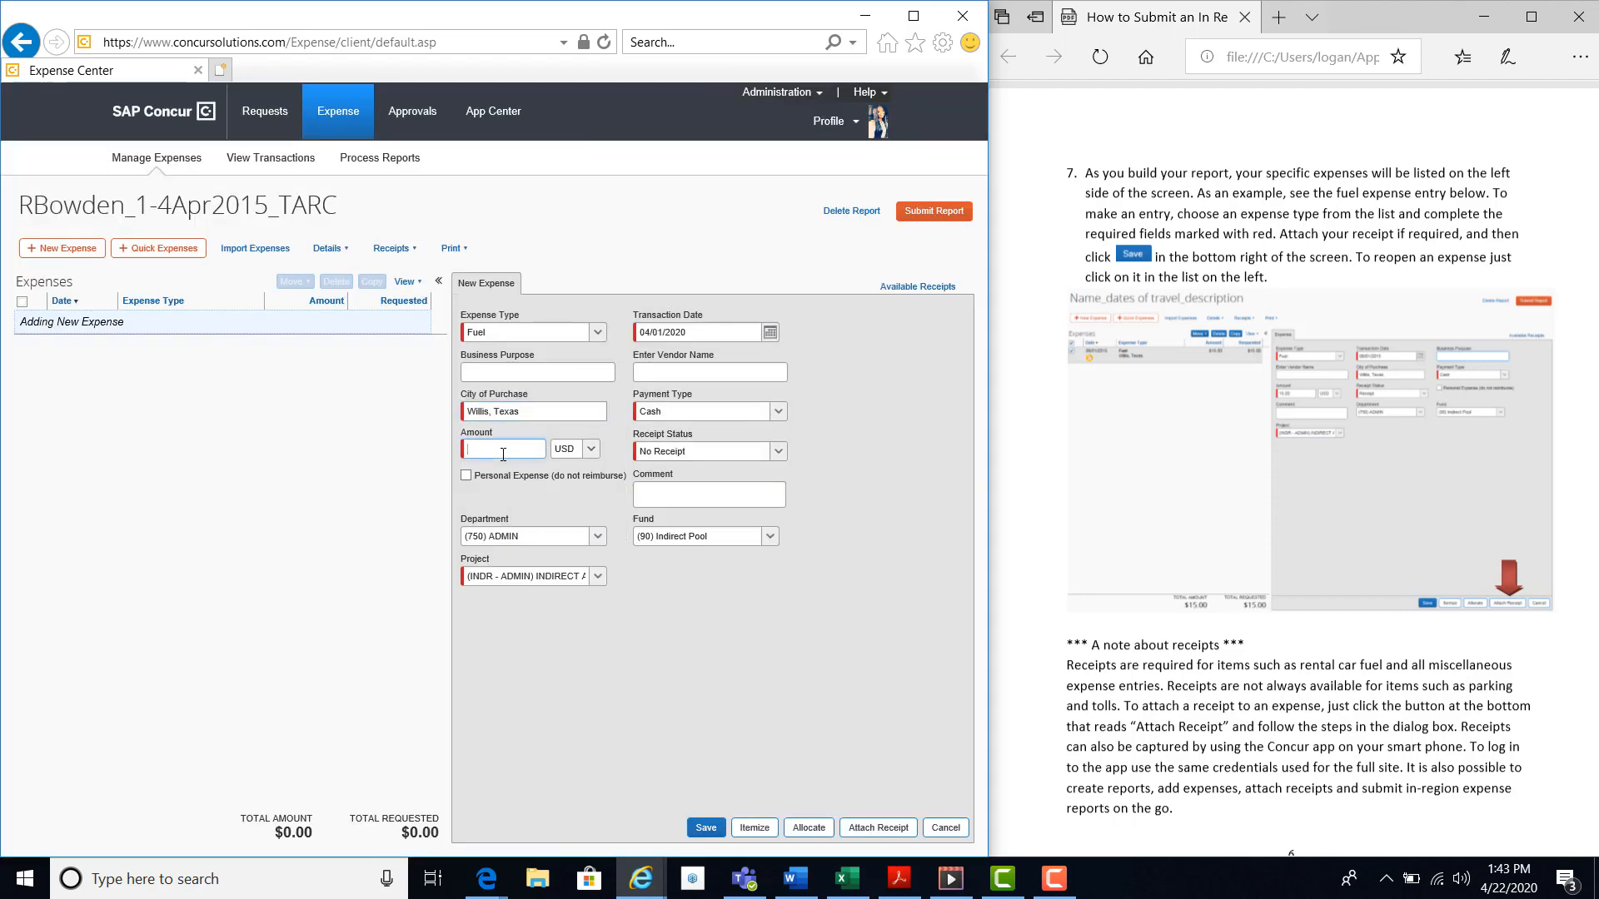
type("15.00")
Set the fuel expense's receipt status to Receipt and save the expense.
left_click(752, 447)
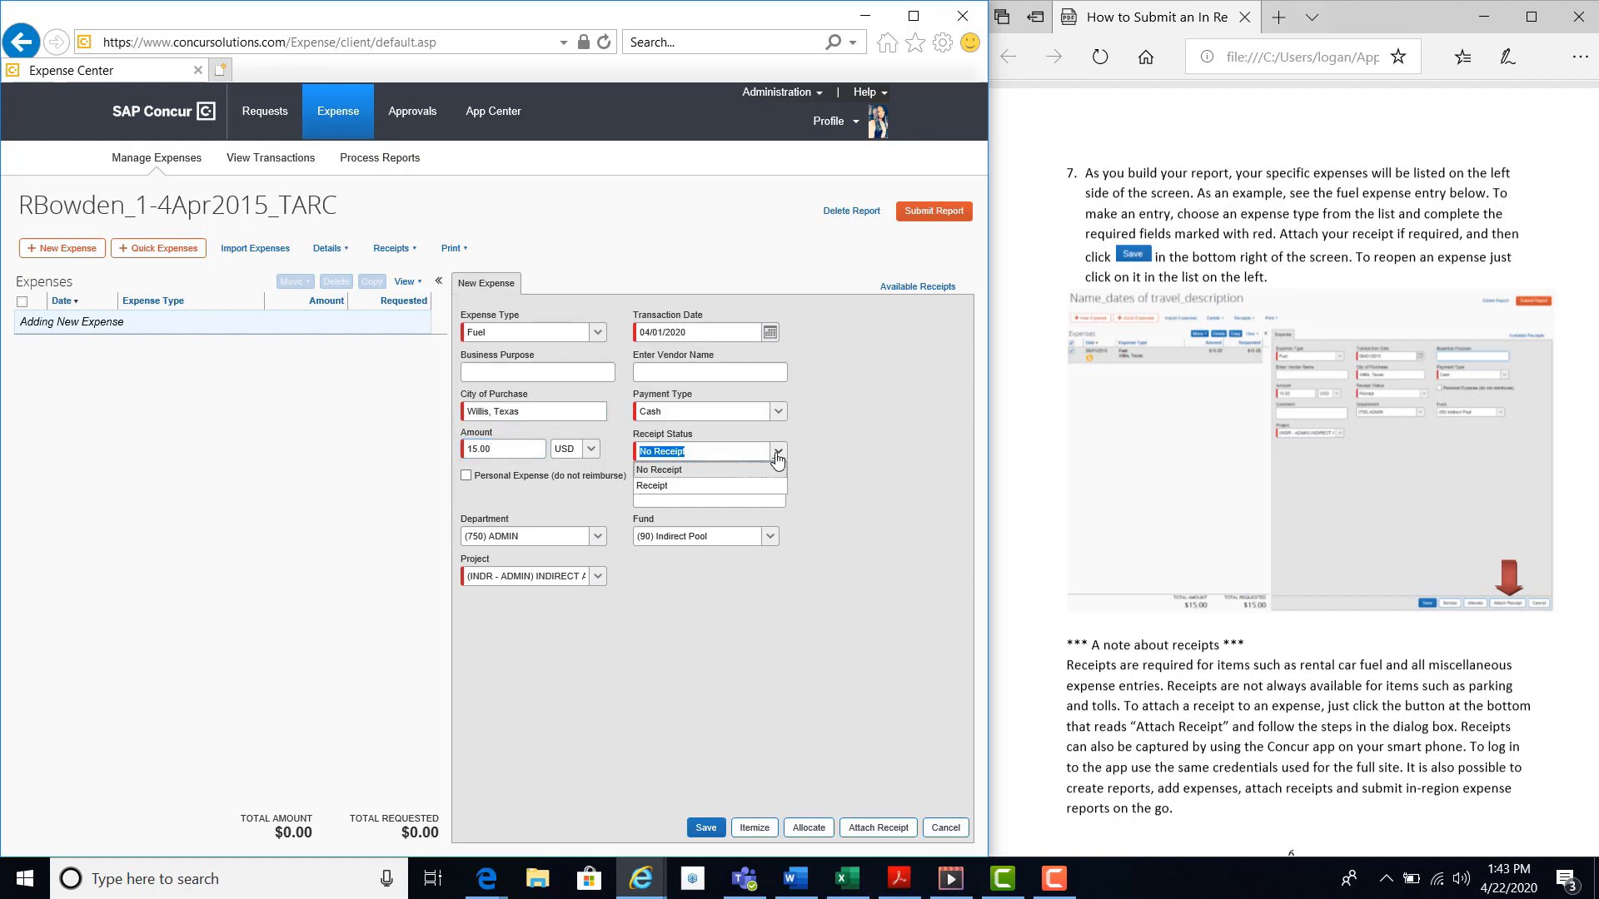
left_click(682, 490)
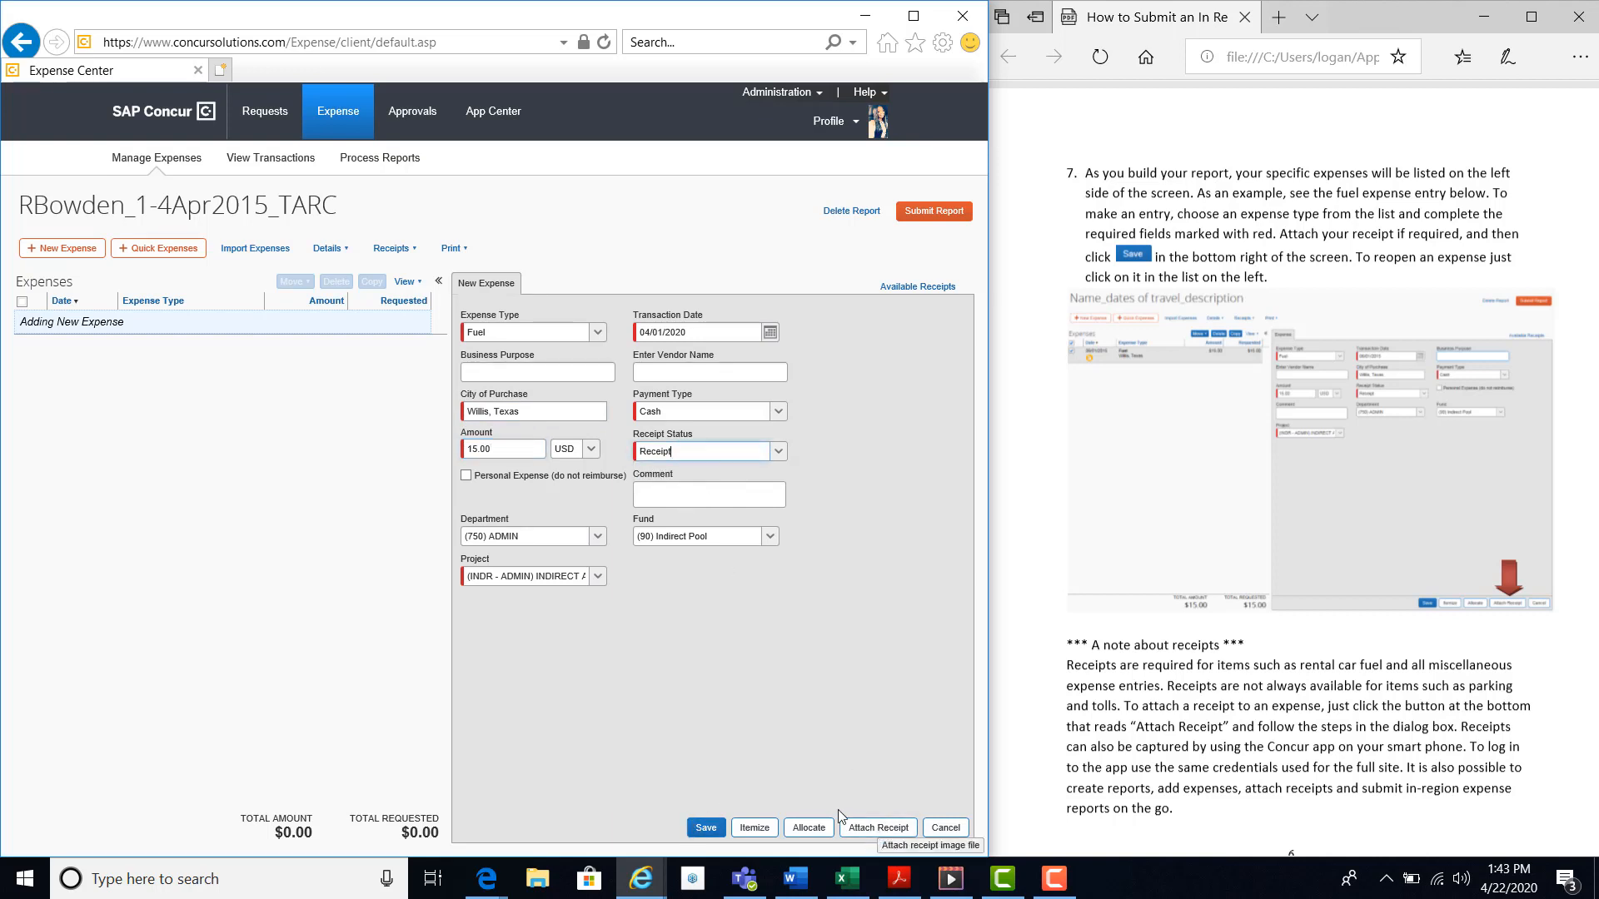
left_click(706, 827)
left_click(706, 828)
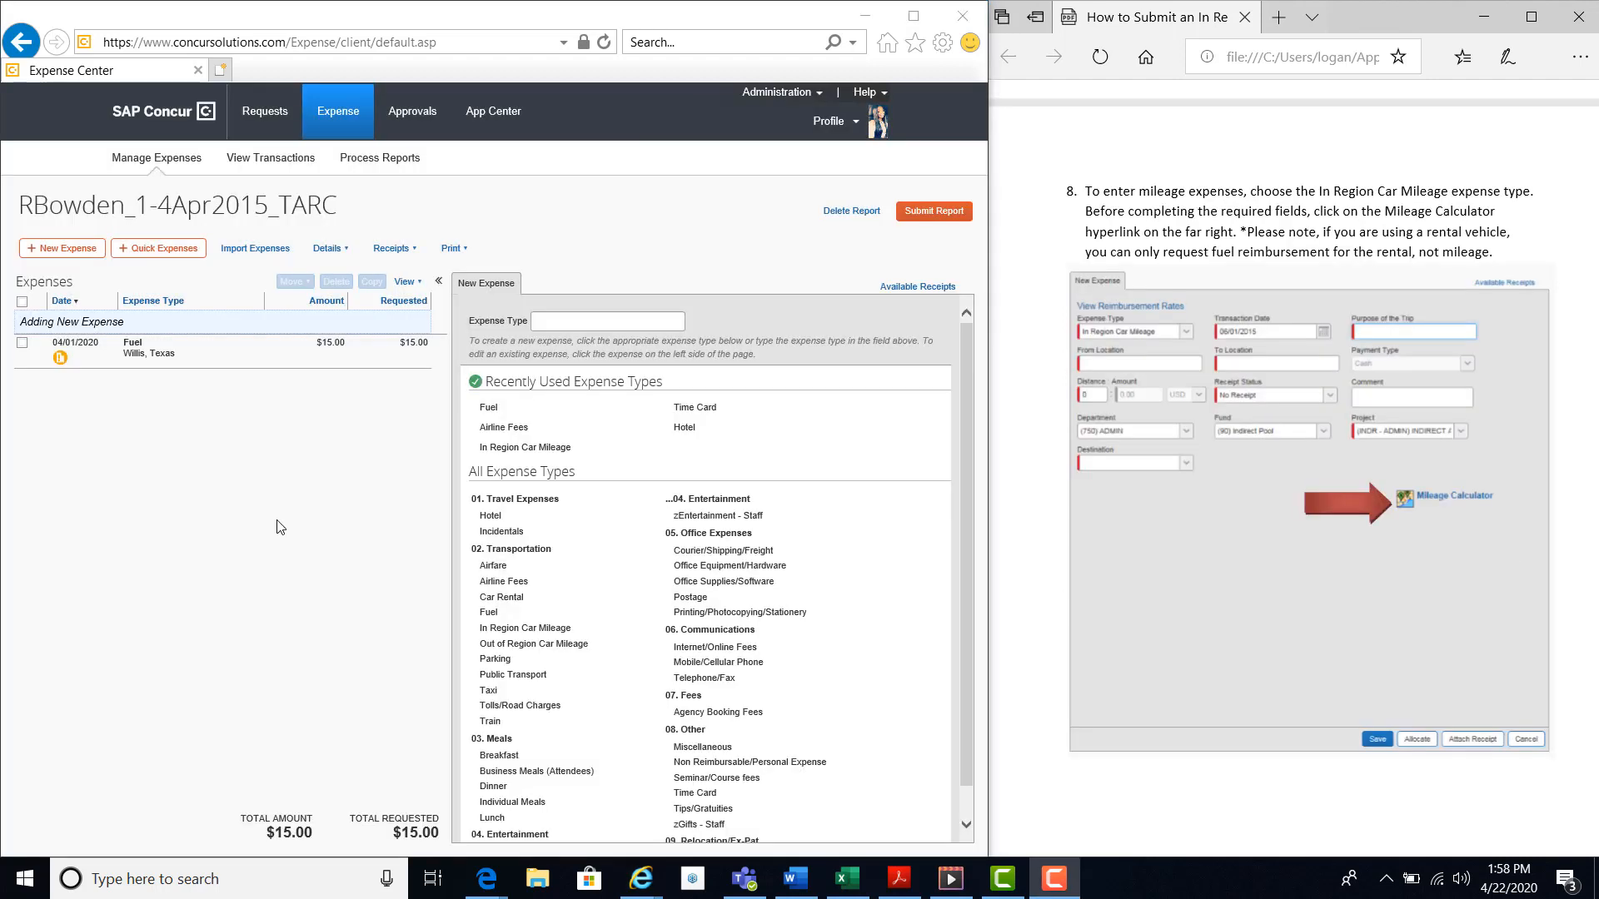
Start an In Region Car Mileage expense and enter the Houston office address as the mileage calculator's first waypoint.
left_click(560, 447)
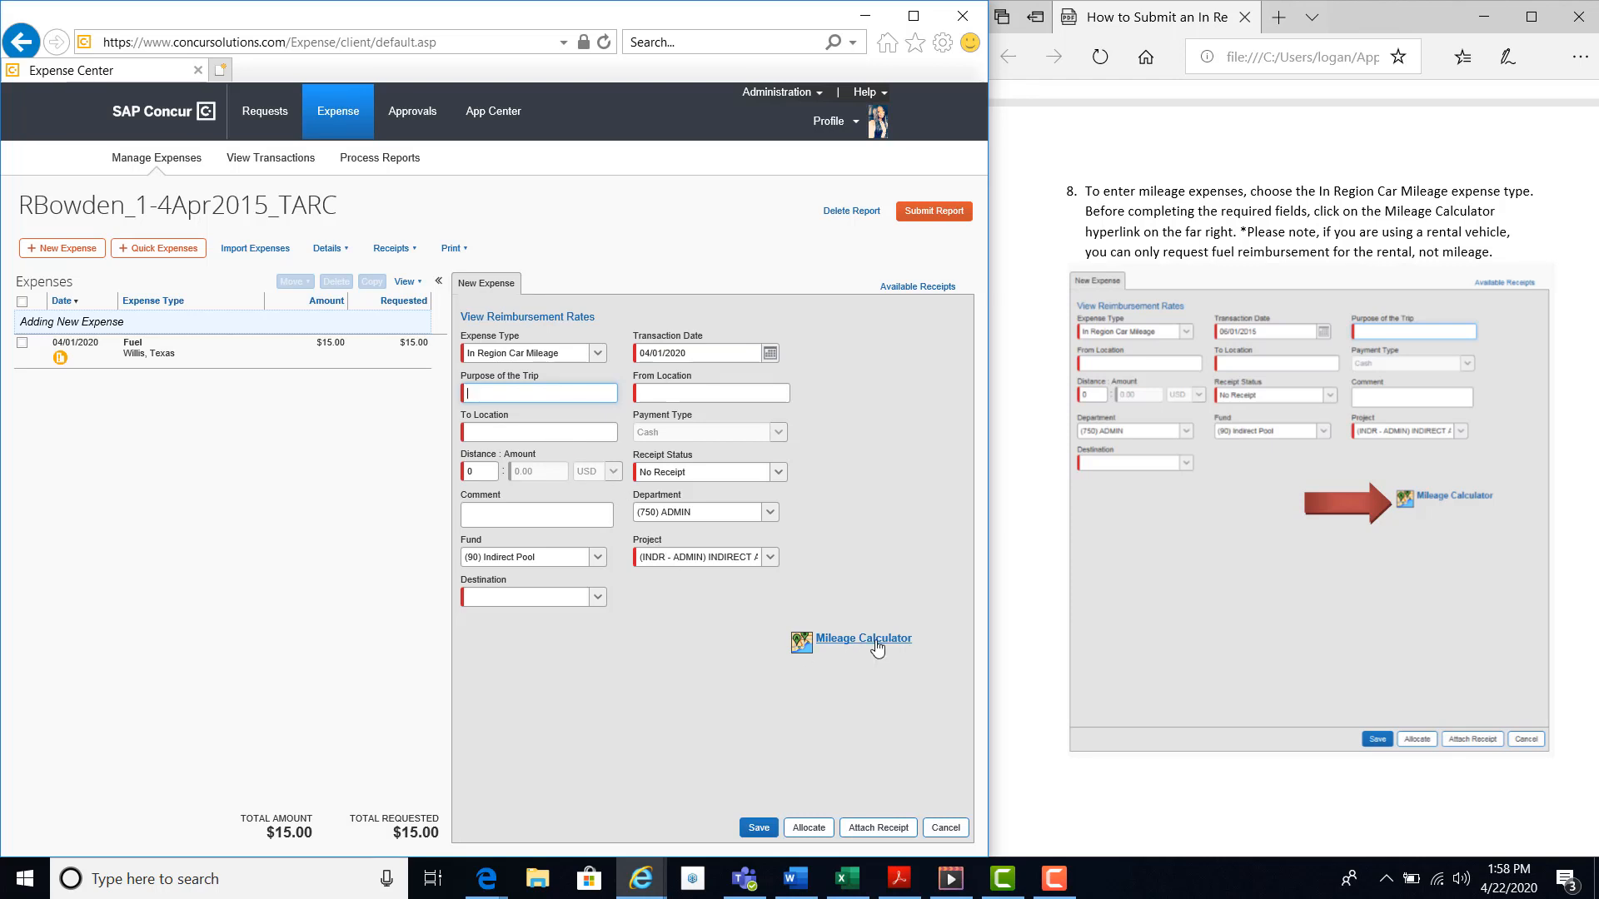
left_click(864, 639)
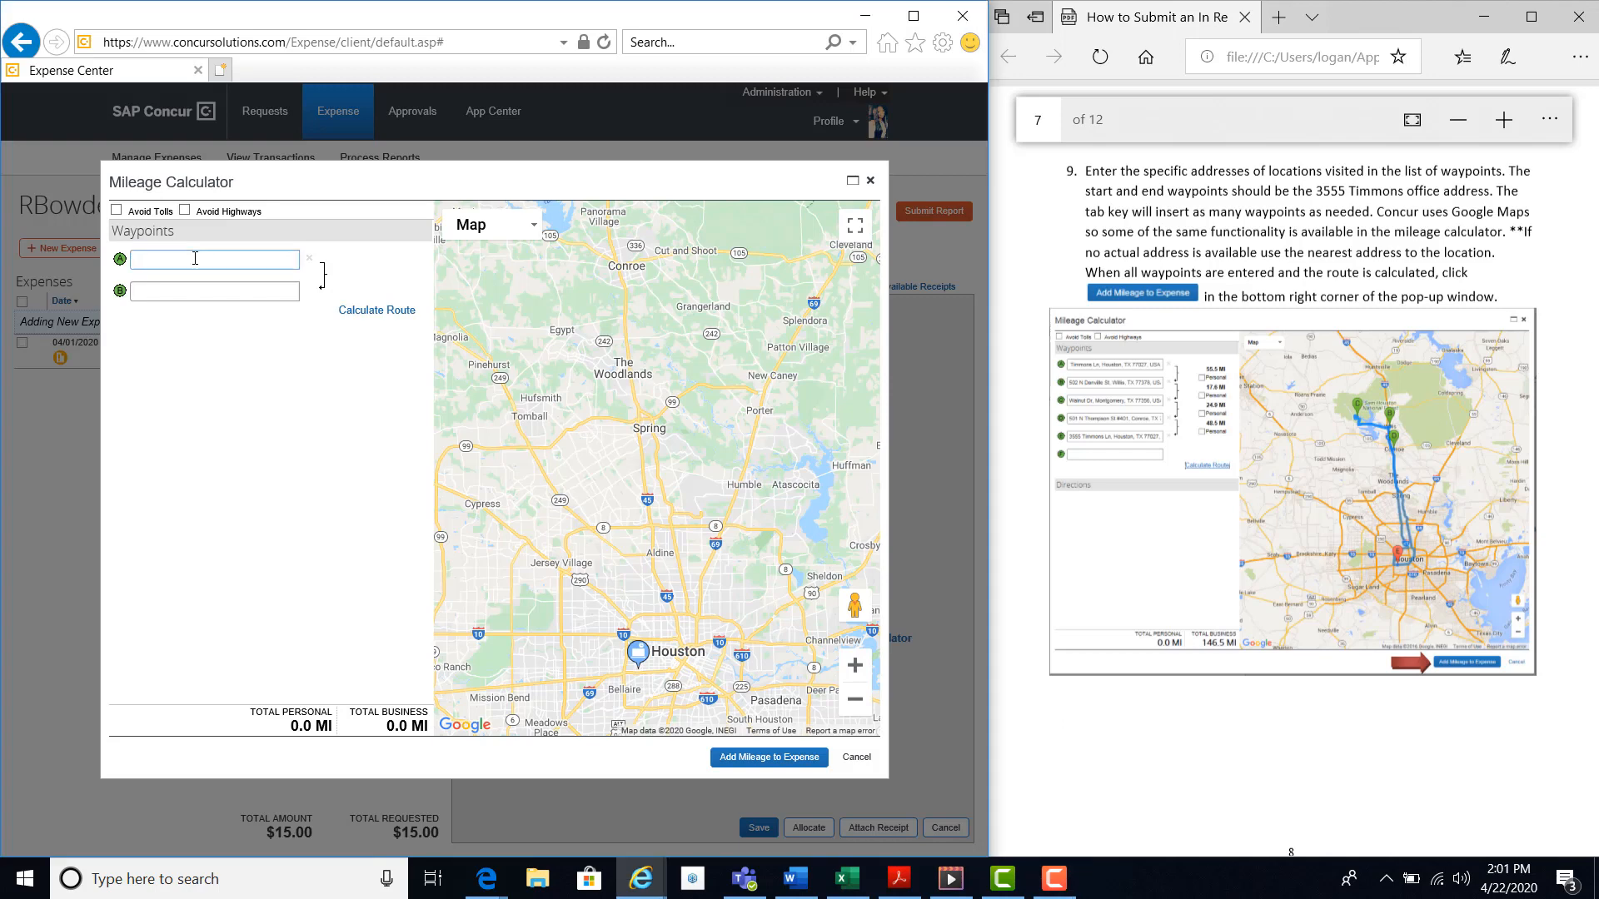
type("355")
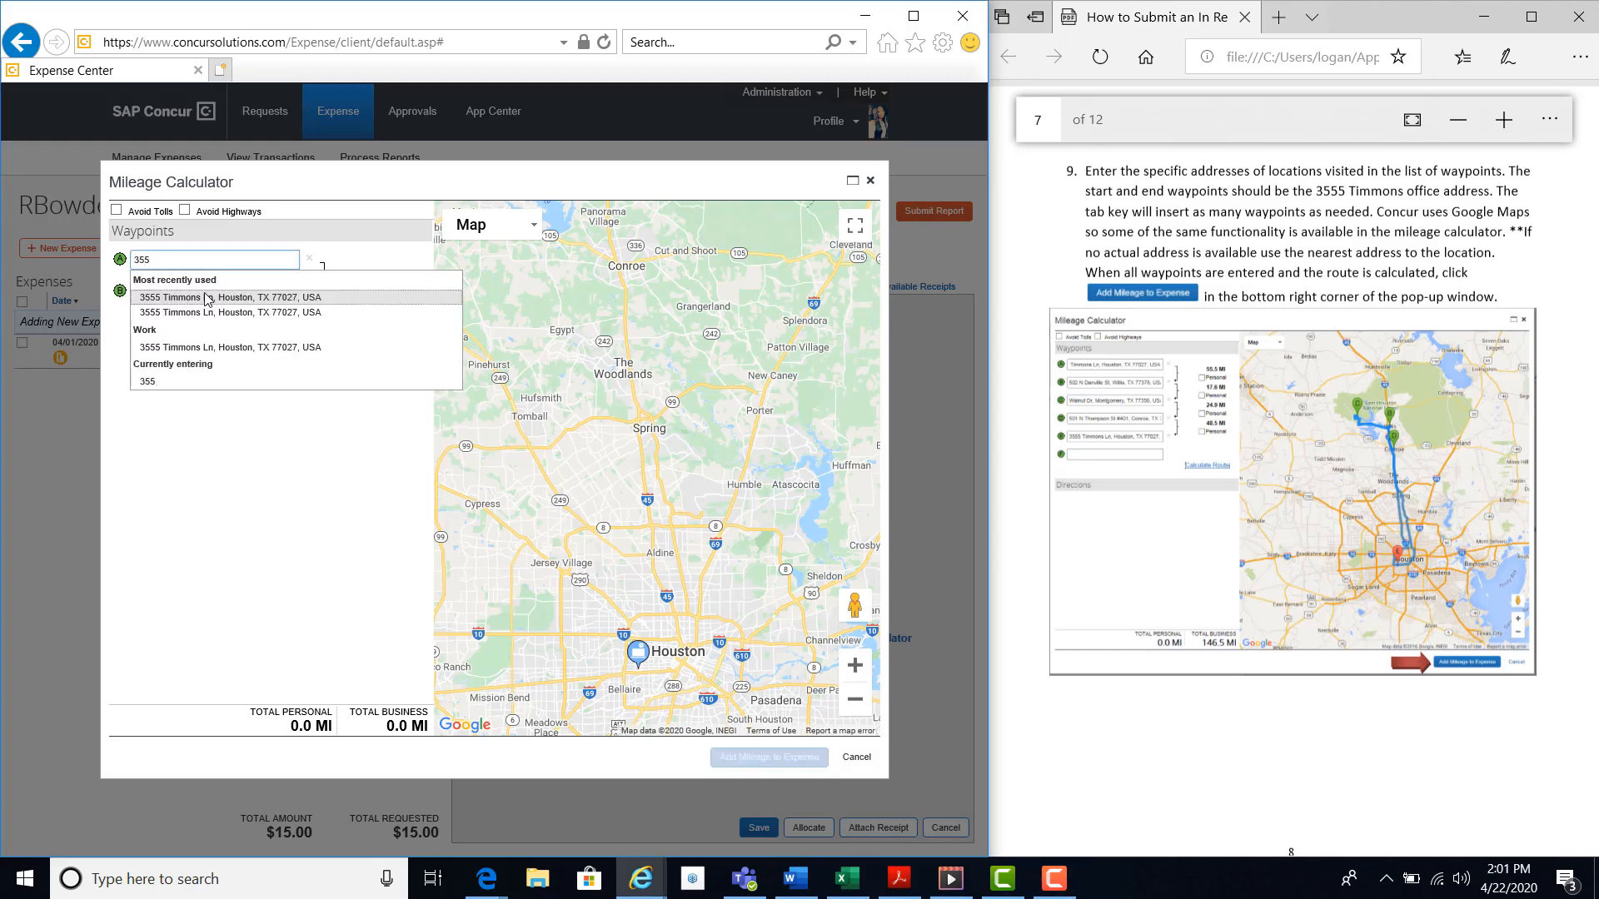
left_click(207, 299)
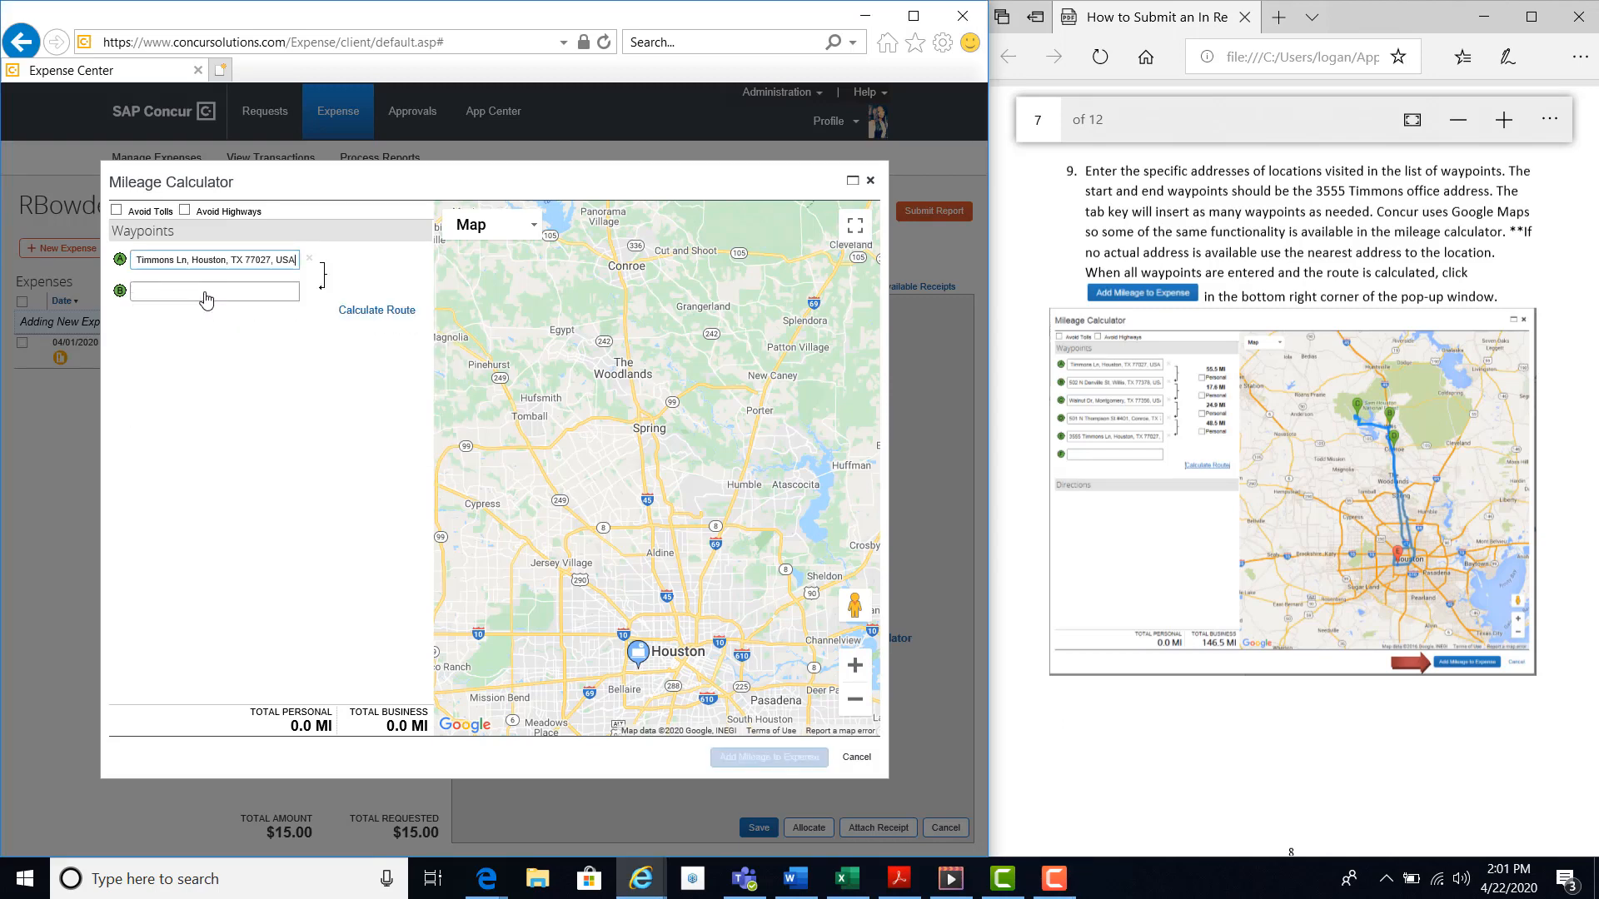
Enter the recently used Willis address as the second waypoint of the mileage route.
left_click(206, 294)
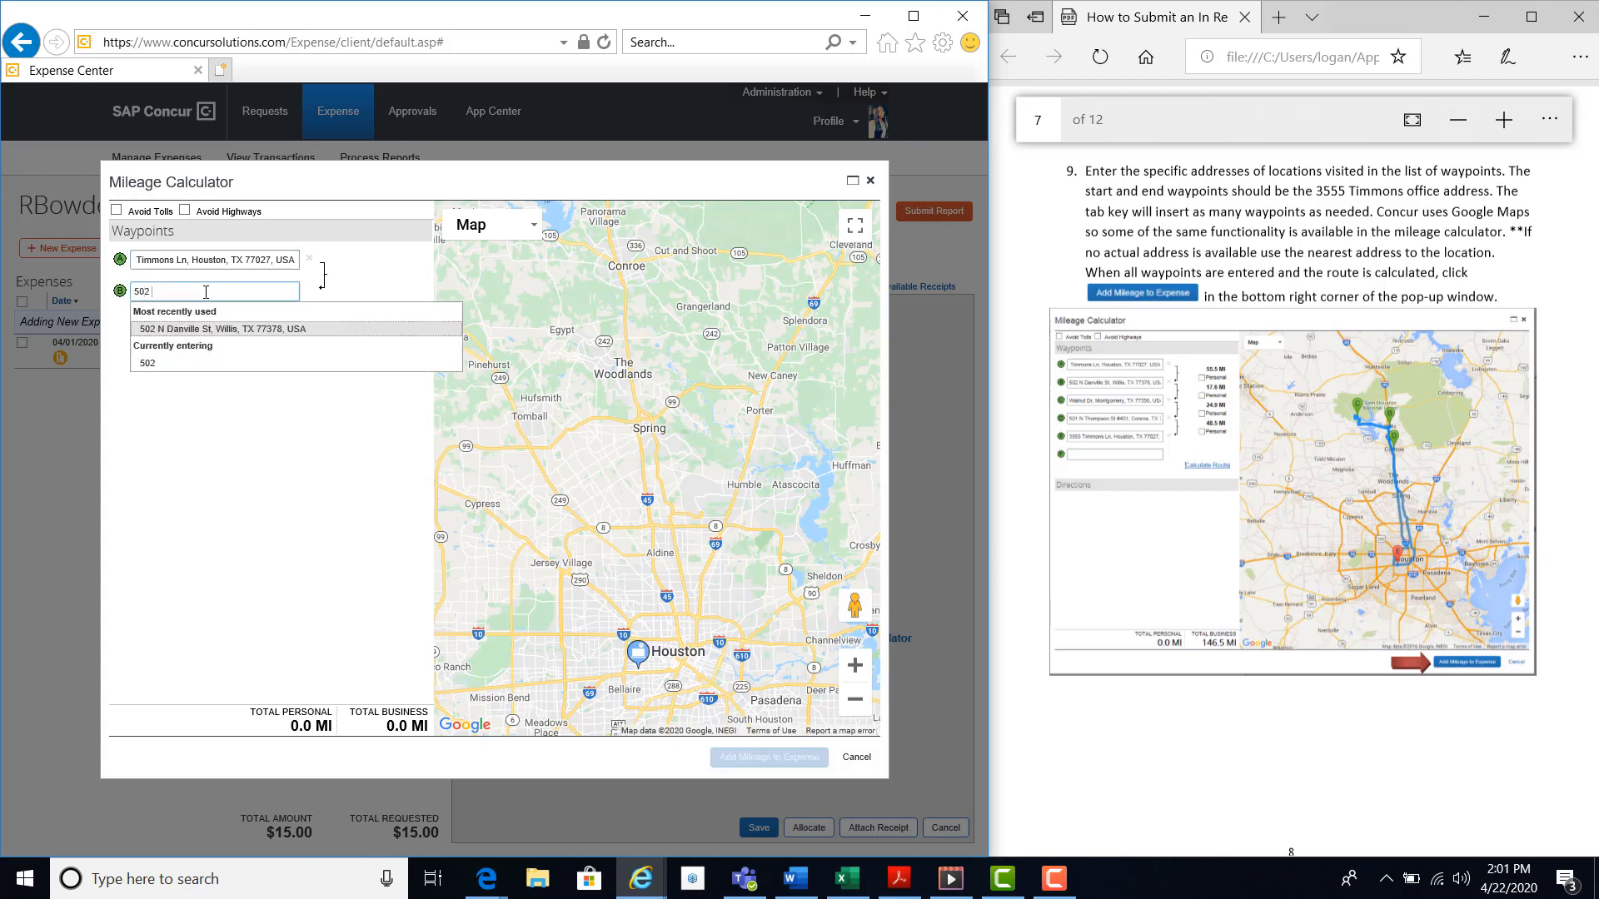
left_click(202, 330)
key("Tab")
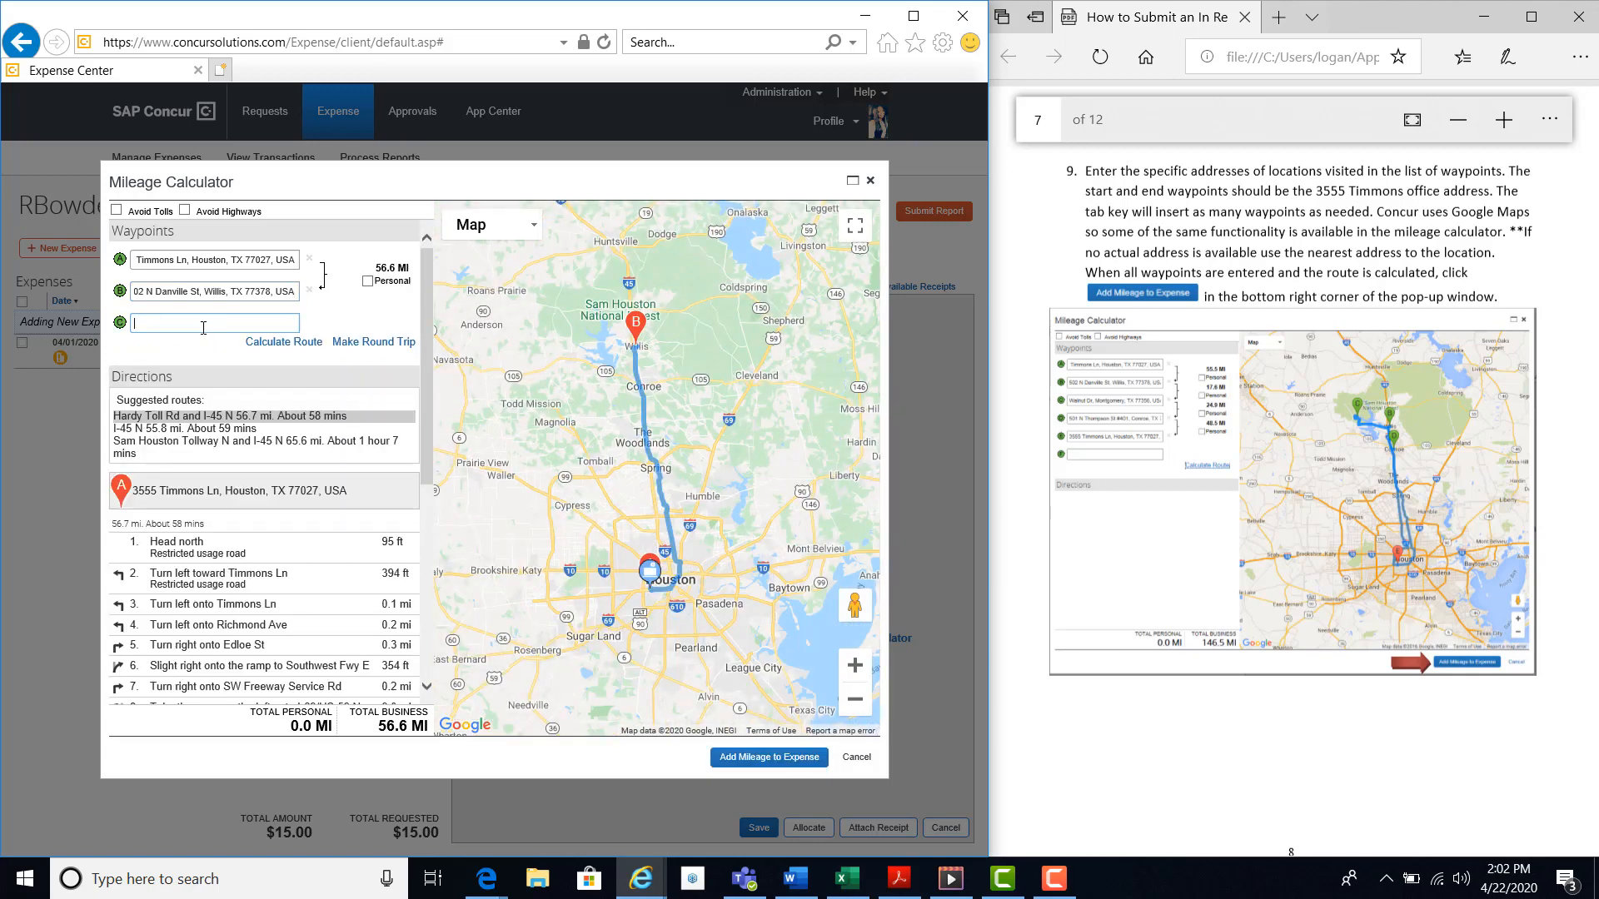
Enter the recently used Montgomery address as the third waypoint of the mileage route.
type("Waln")
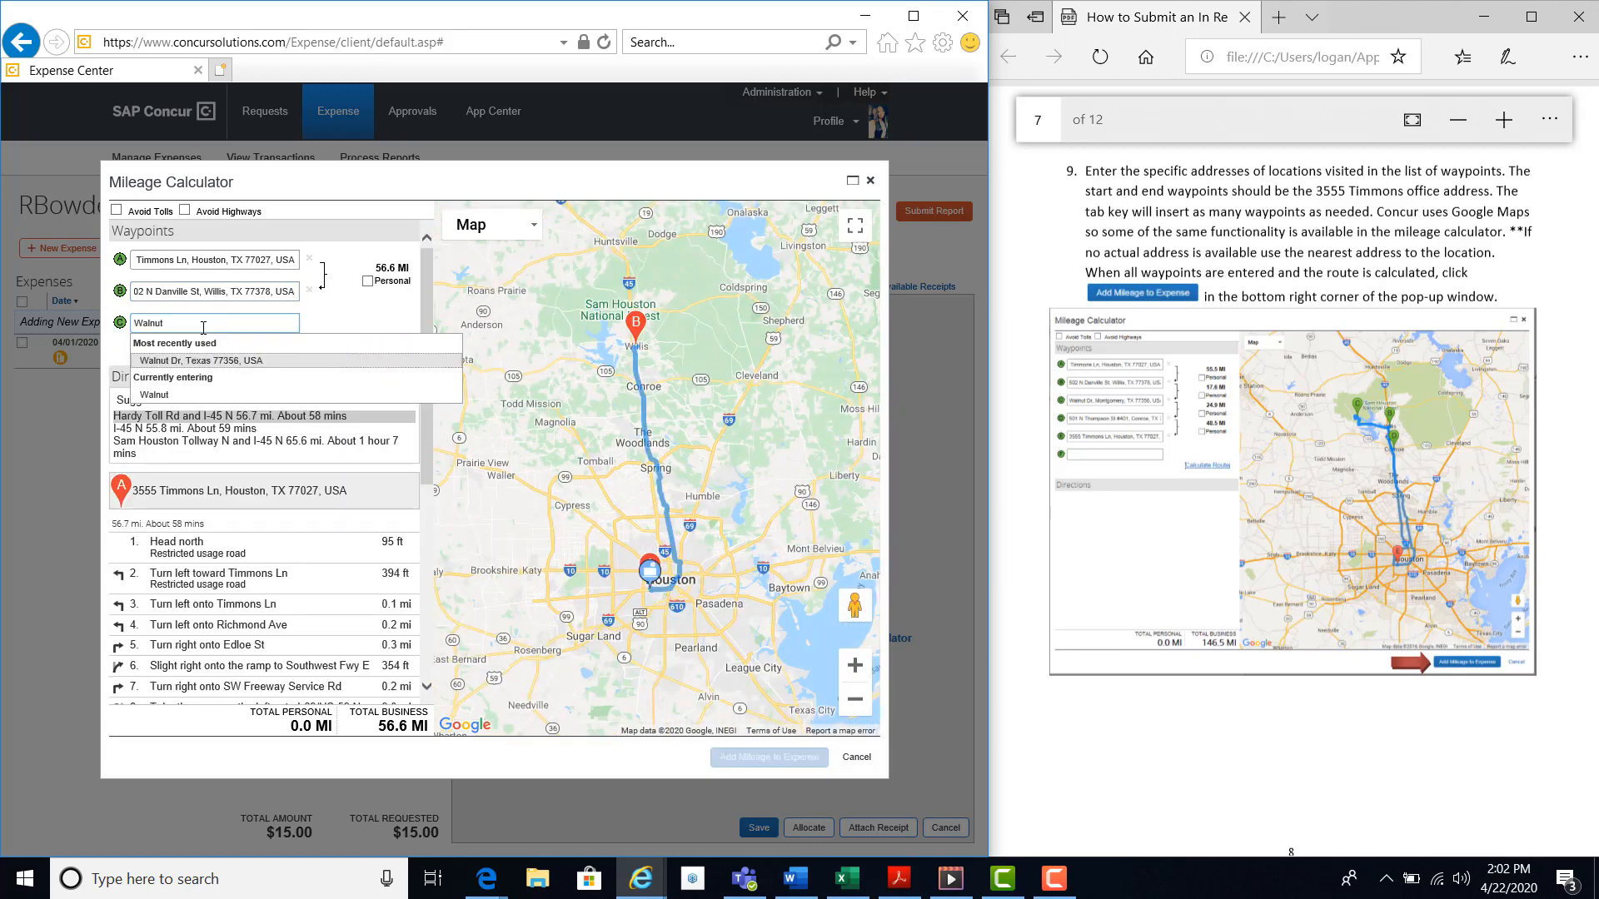
type("ut")
key("Return")
key("Tab")
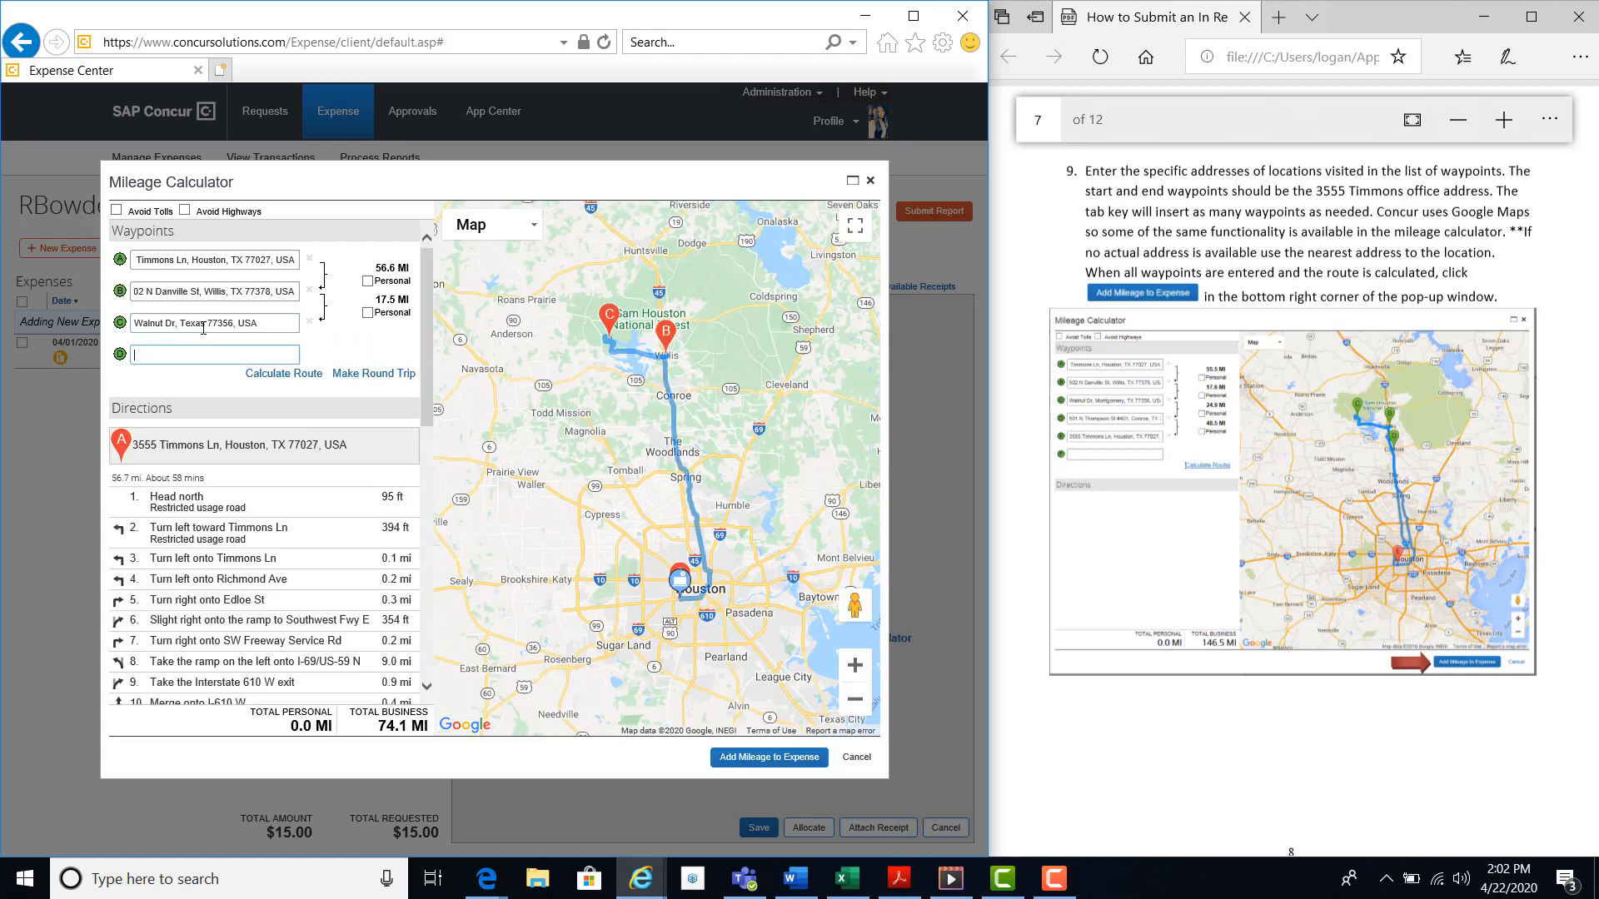
Add the recently used Conroe address as the fourth waypoint and make the route a round trip.
type("501")
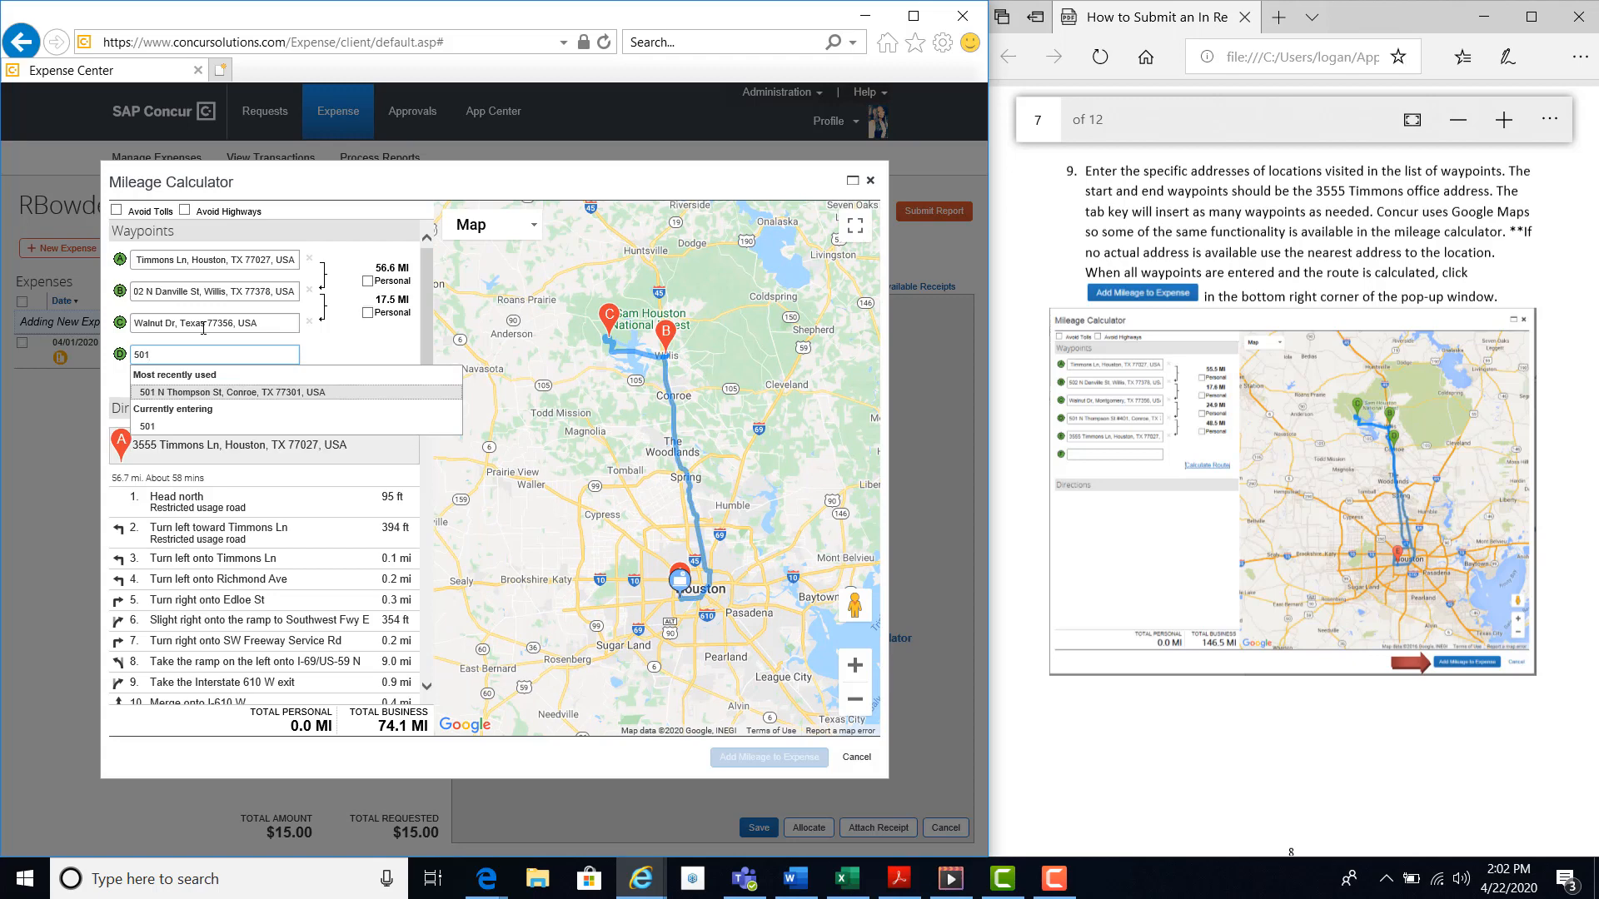
key("Return")
key("Tab")
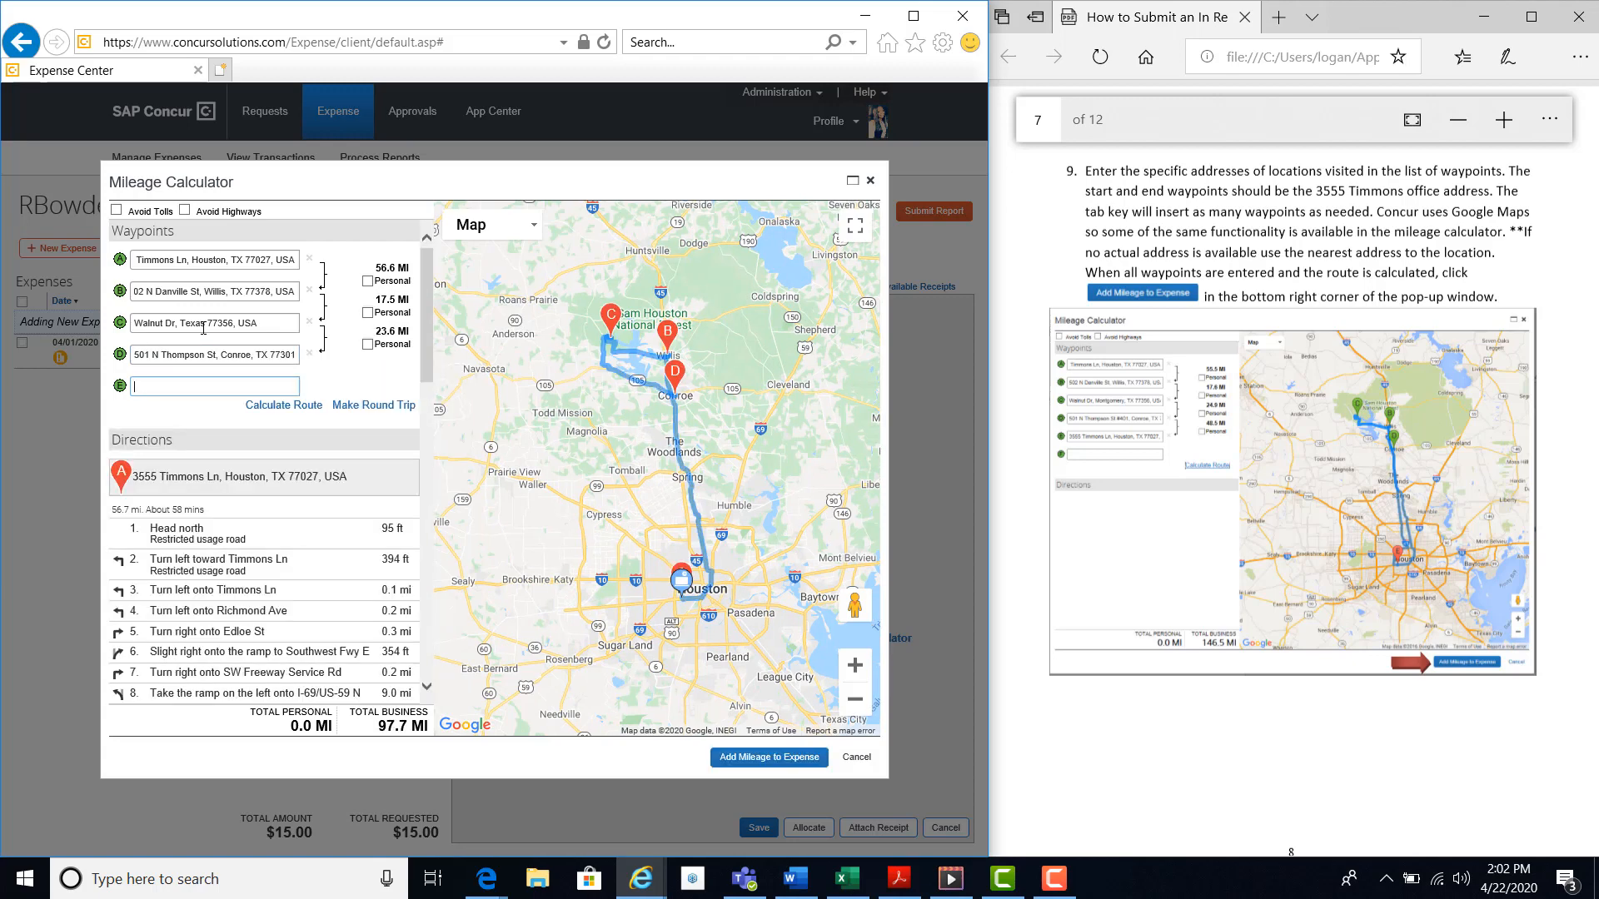
left_click(374, 405)
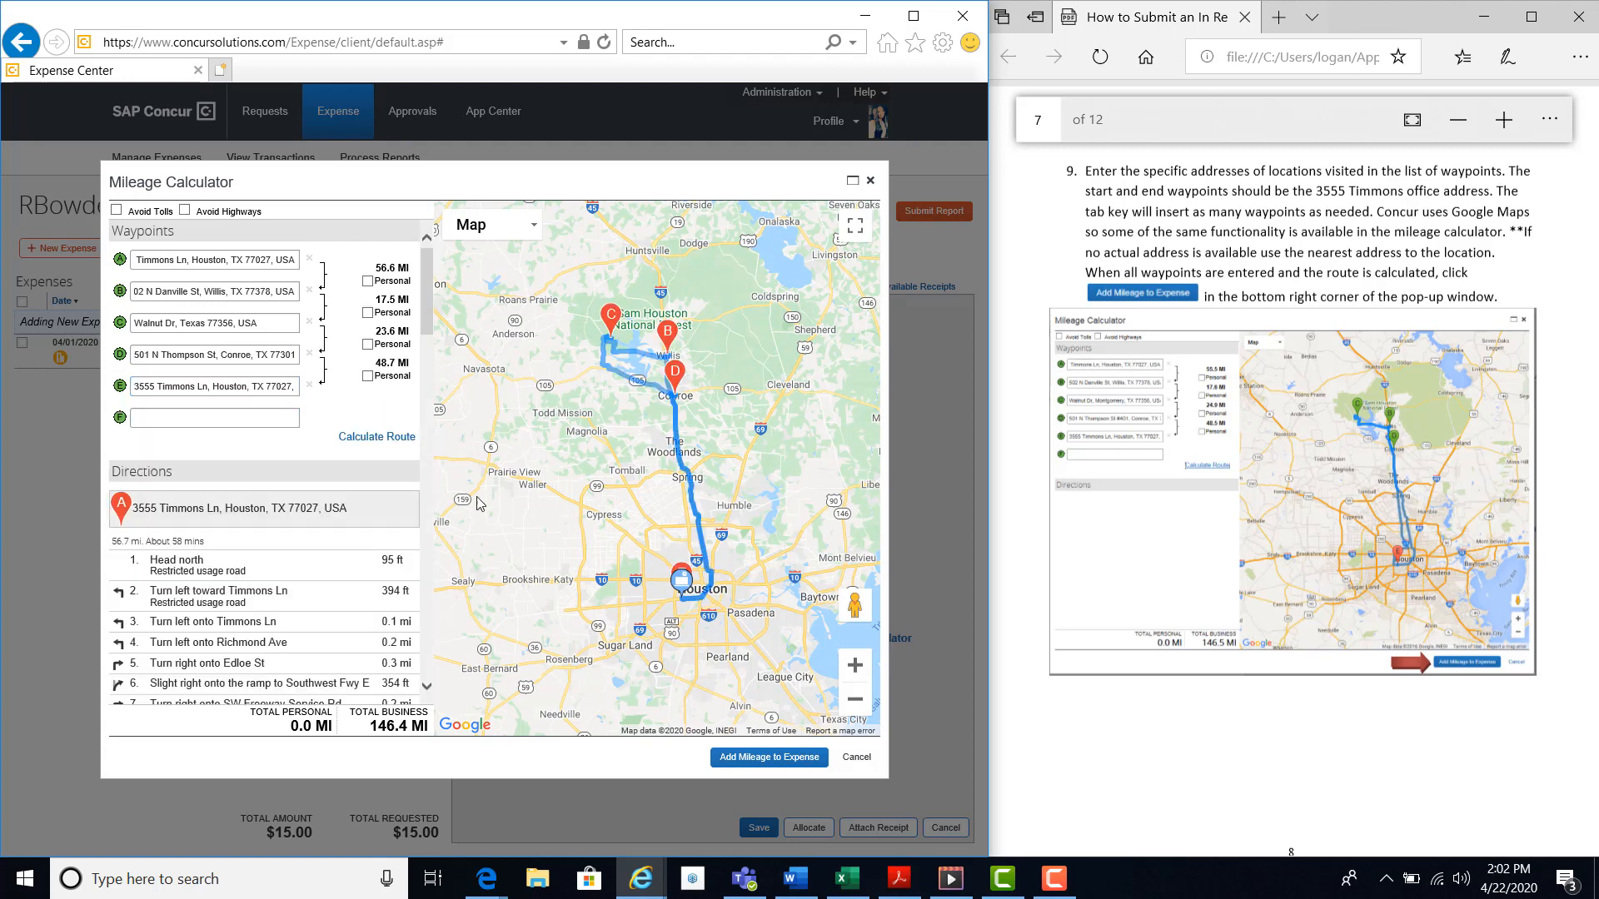
Add the calculated route mileage to the car mileage expense and enter Training as the purpose of the trip.
left_click(738, 759)
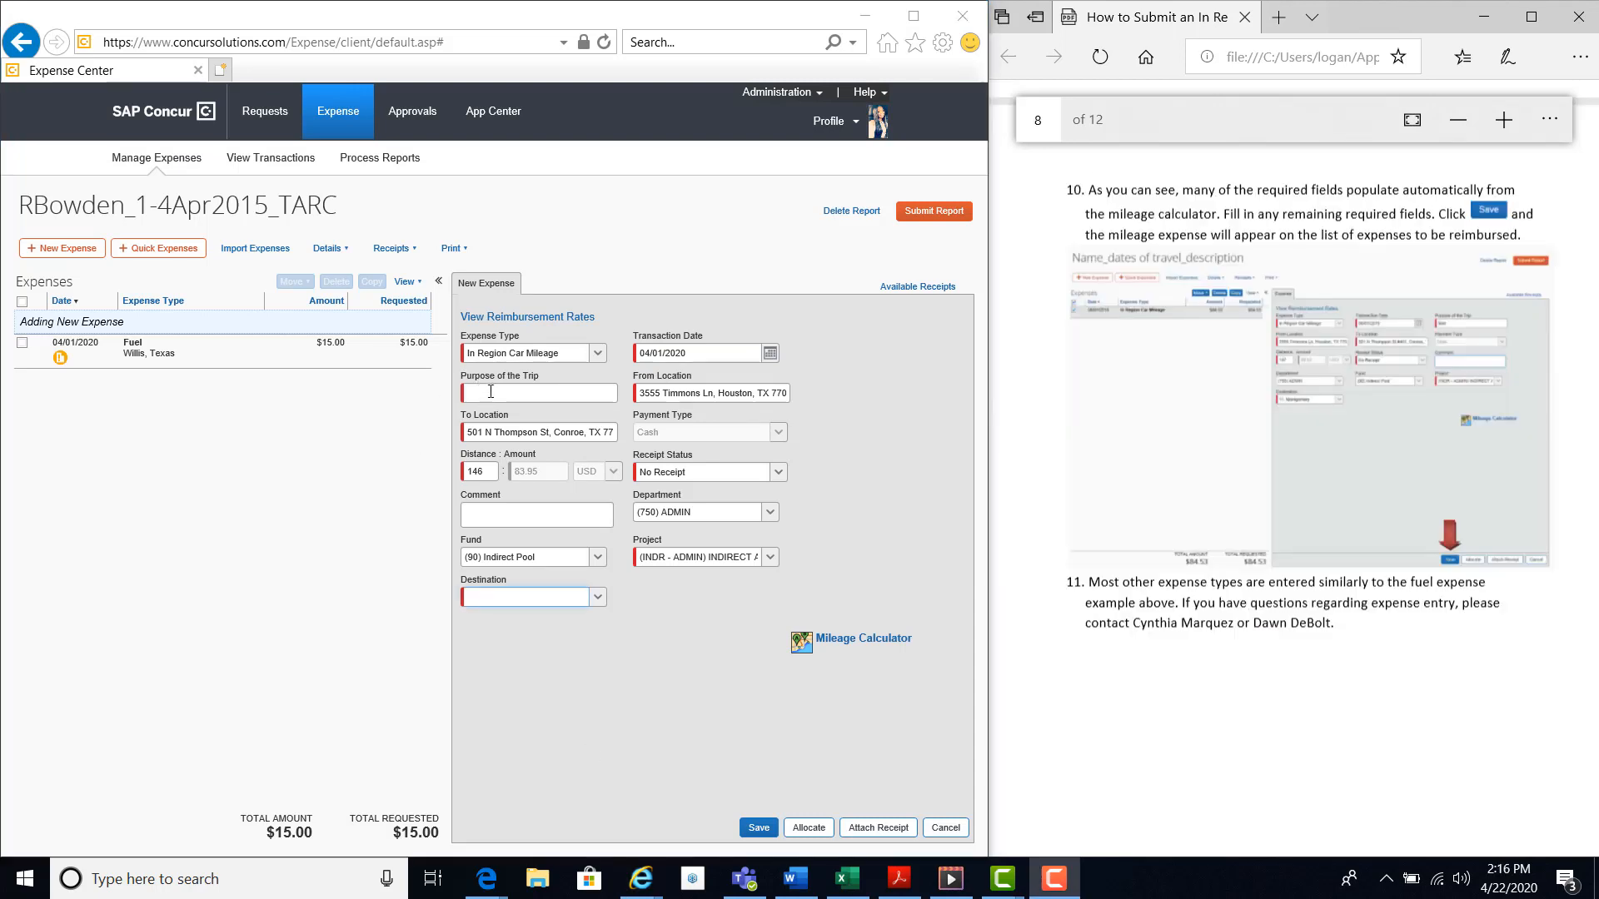
left_click(490, 391)
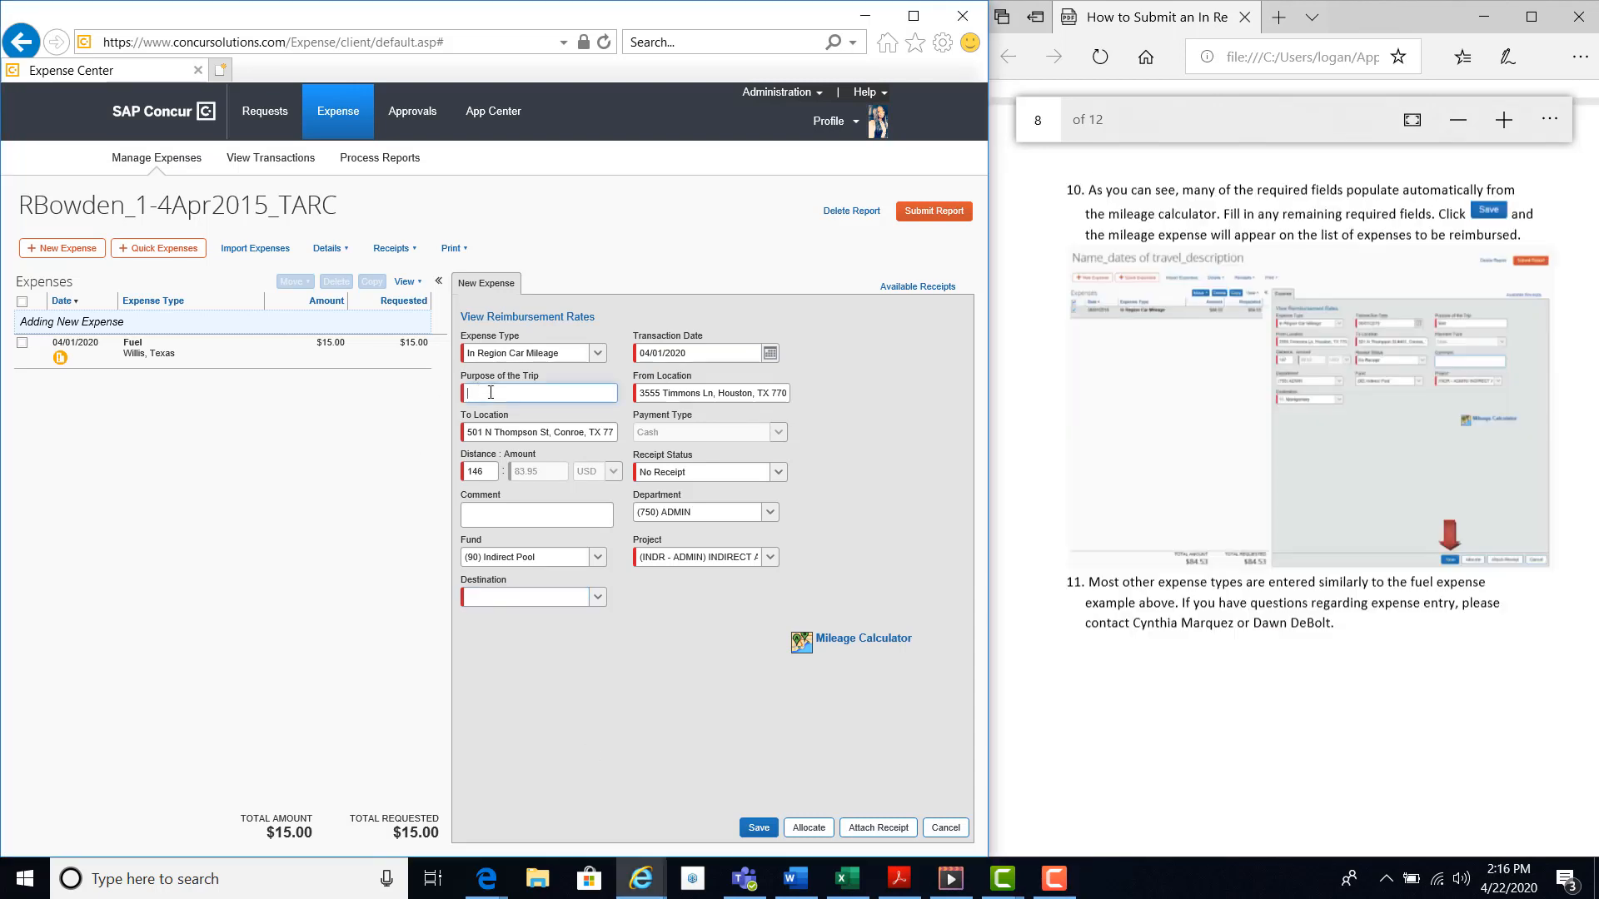
type("Training")
Set the mileage expense's destination to 11. Montgomery and save the expense.
left_click(600, 596)
left_click(505, 771)
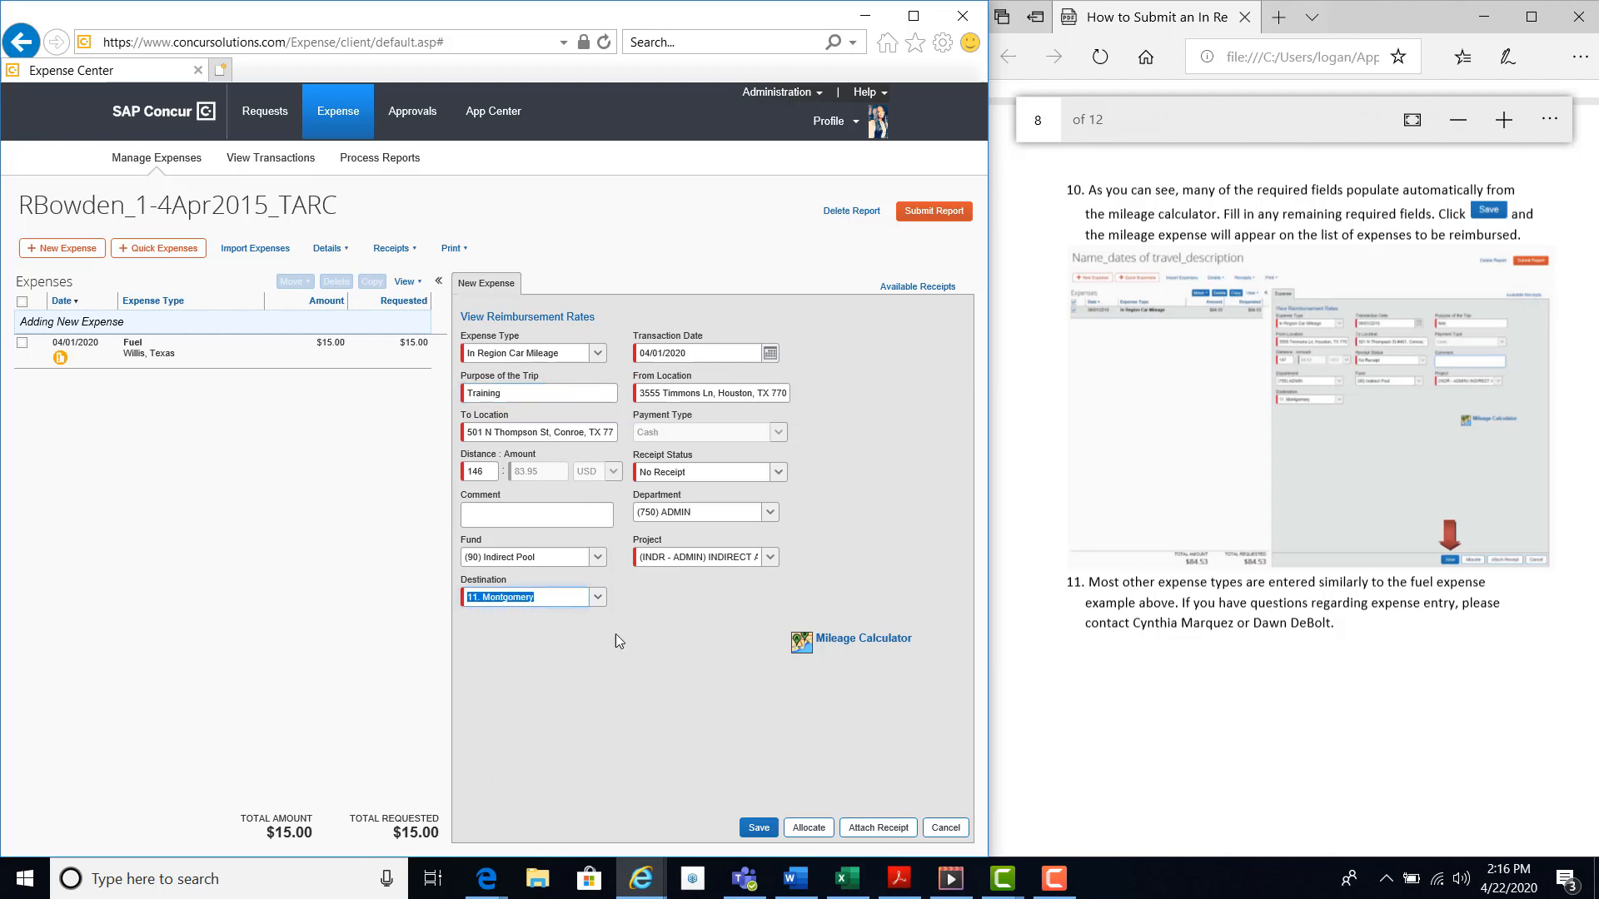
left_click(755, 828)
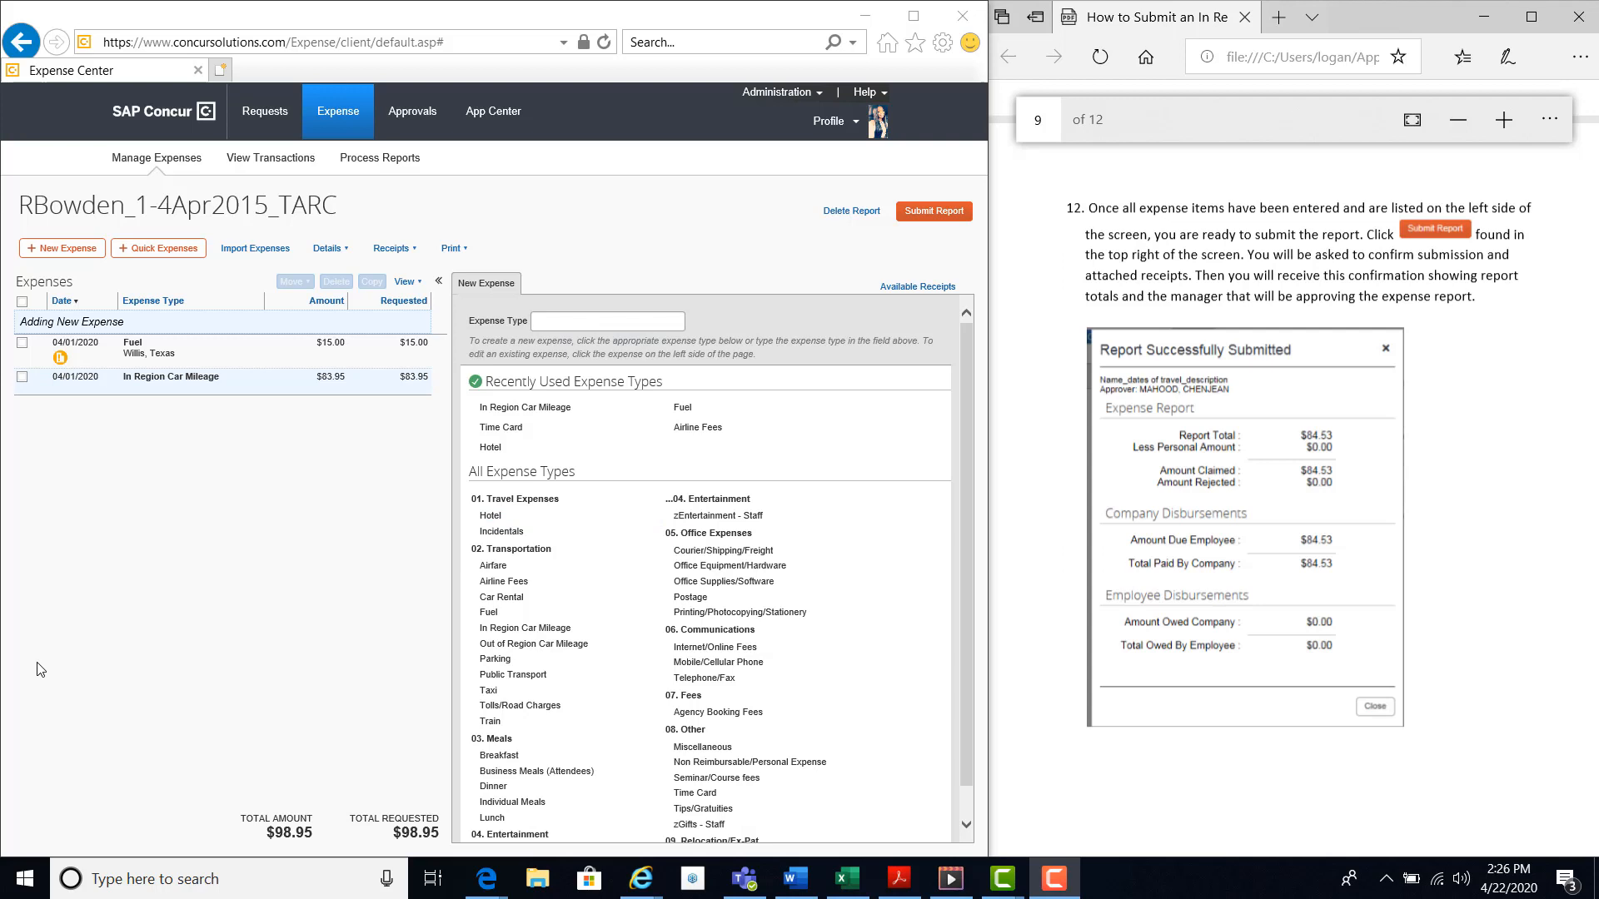
Submit the expense report and confirm the submission in the final review.
left_click(944, 216)
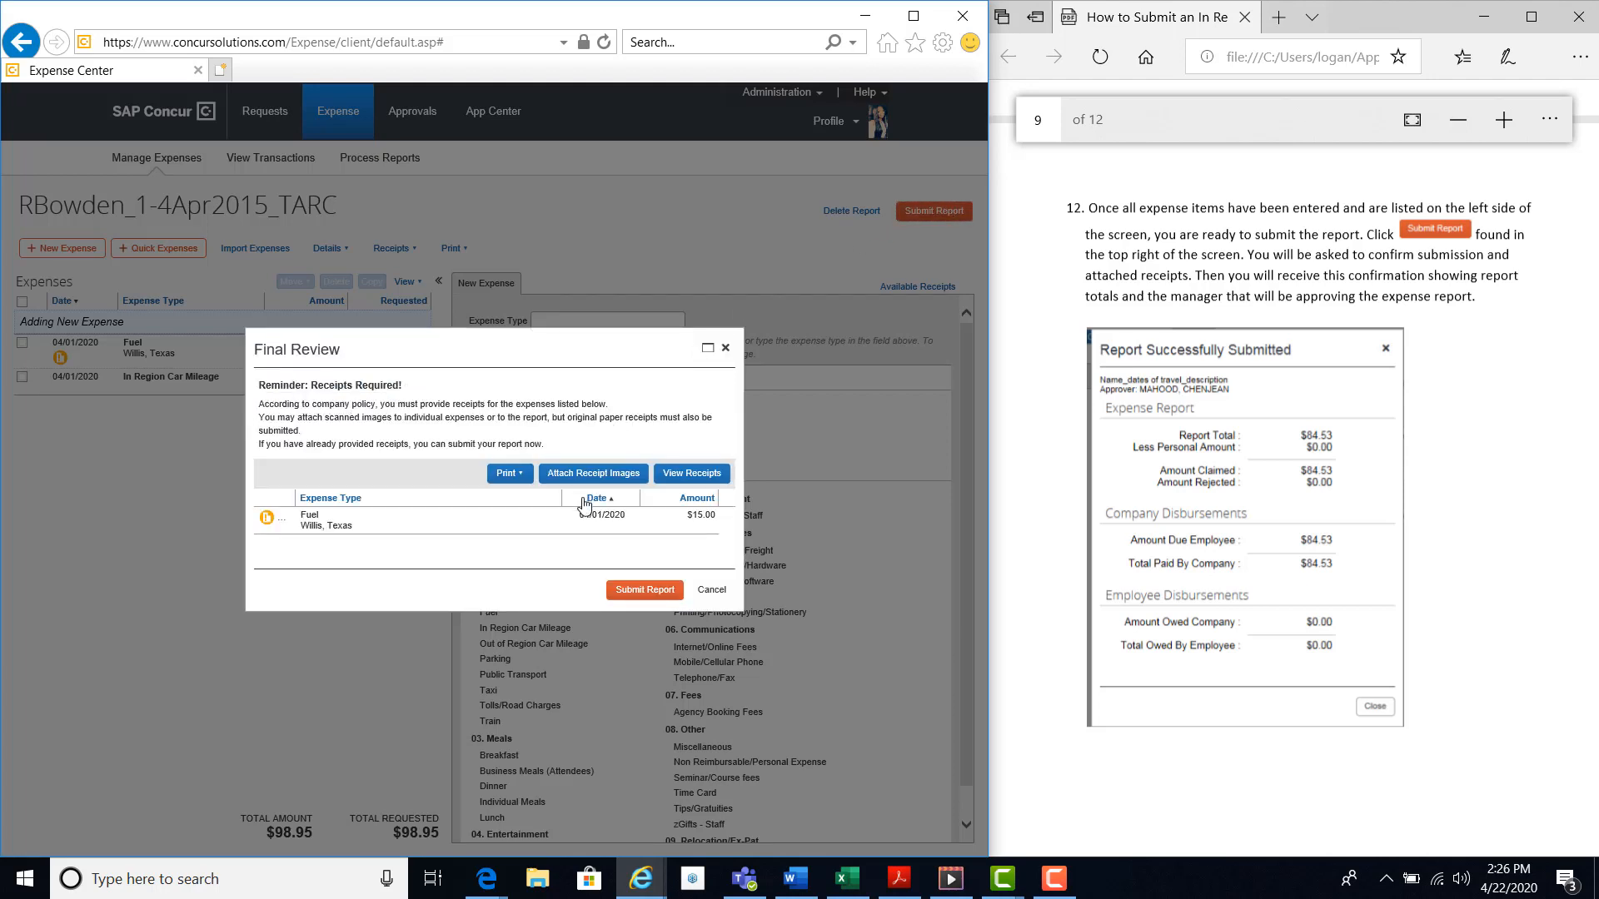
left_click(637, 593)
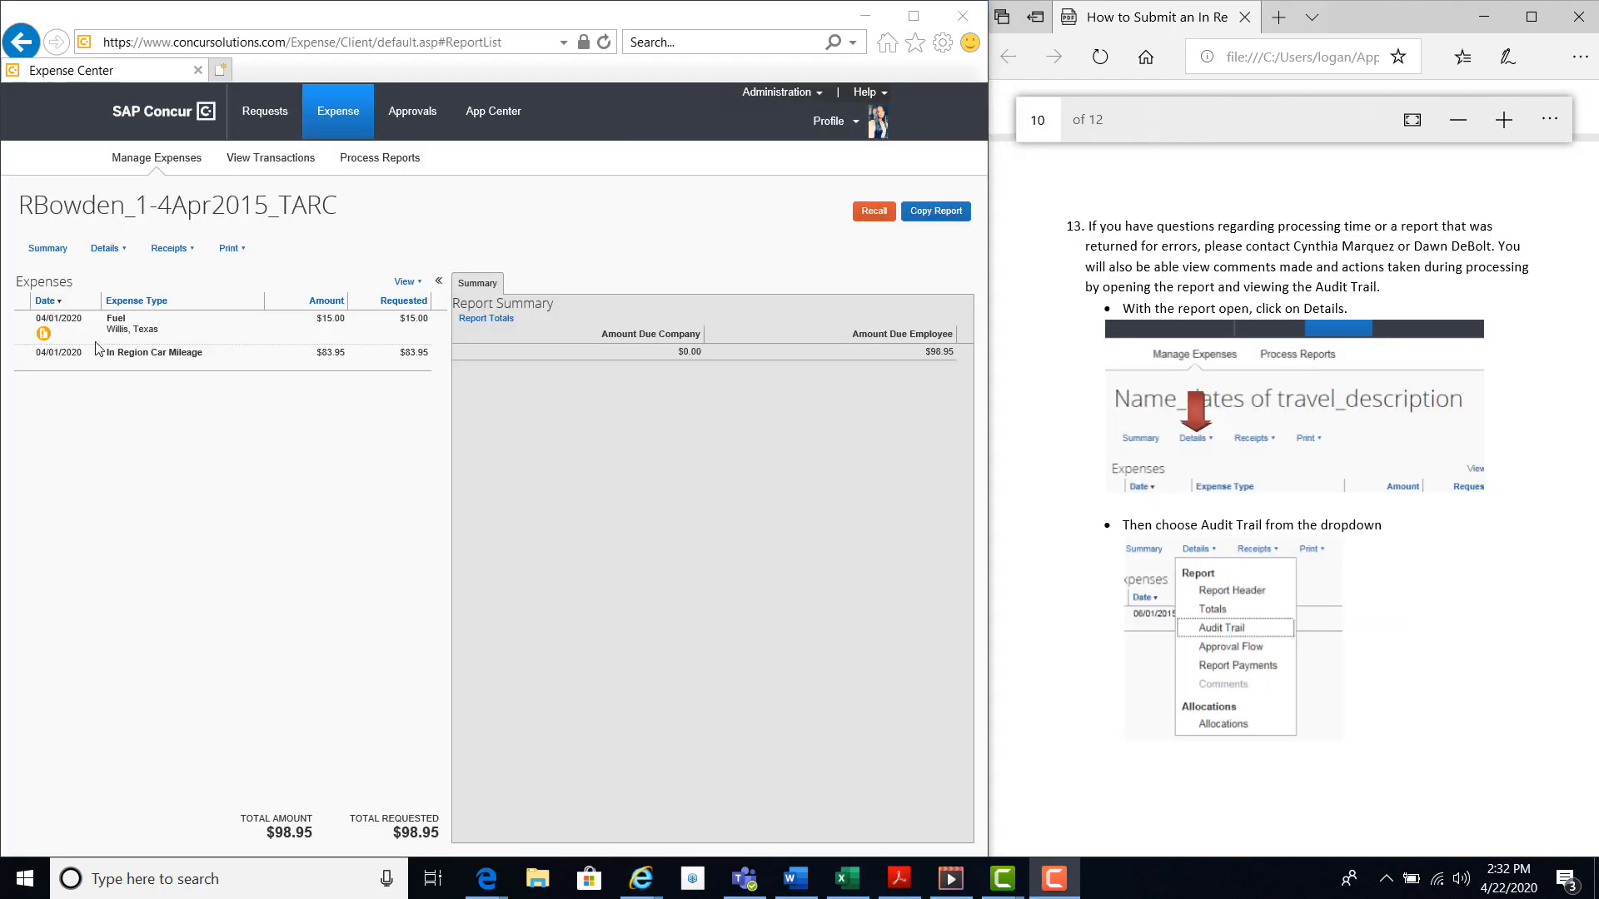
View the submitted report's audit trail to examine its processing actions and comments.
left_click(114, 261)
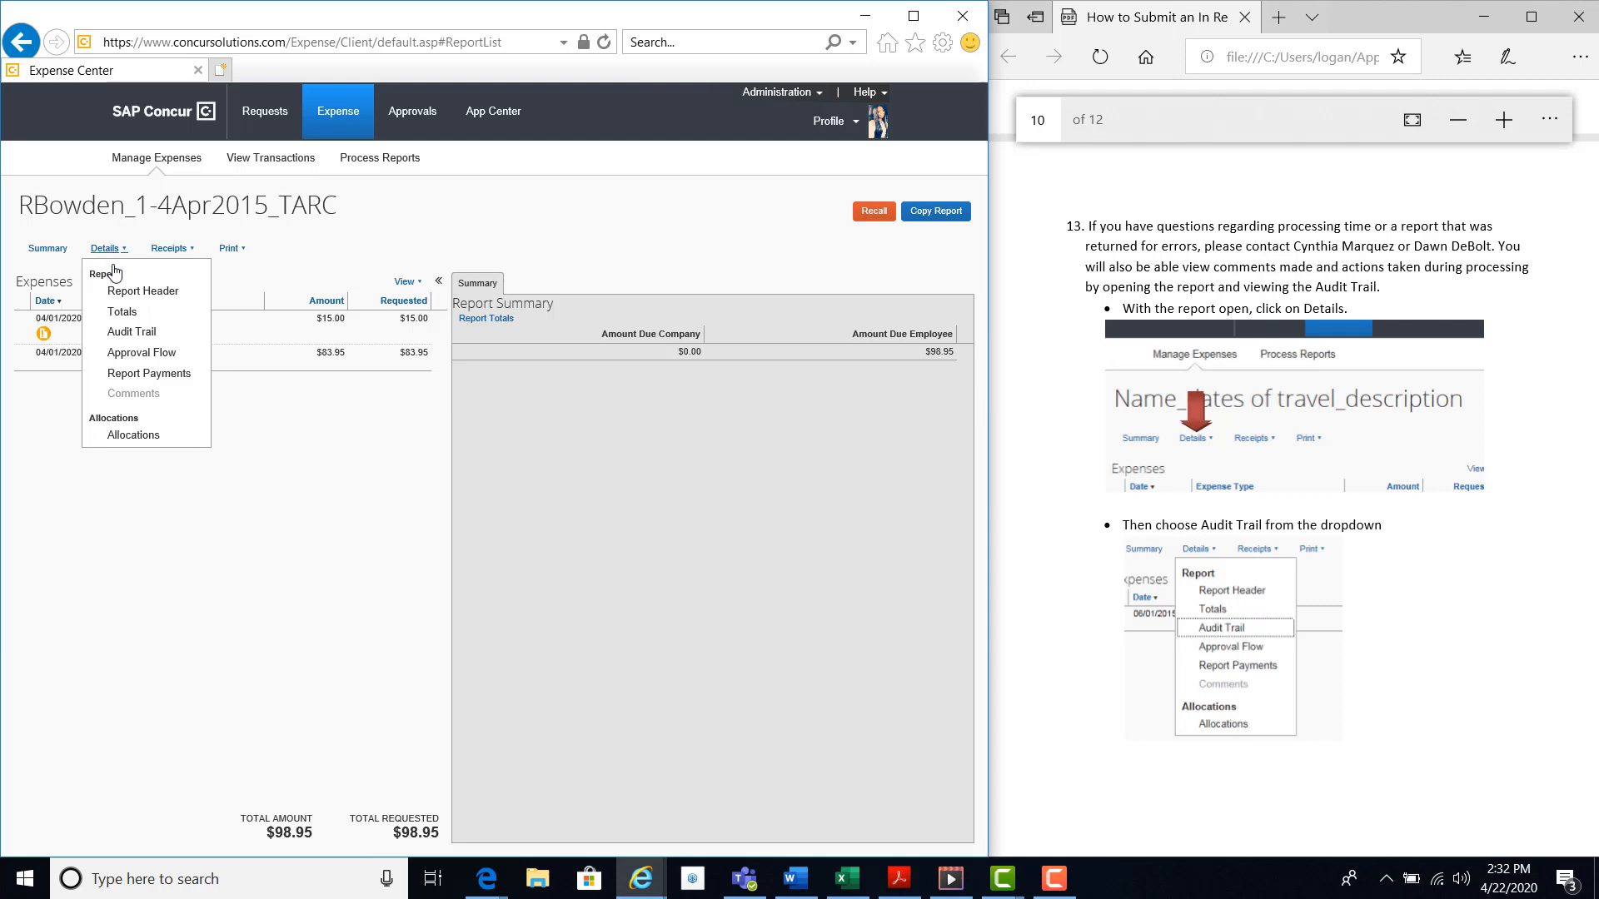
left_click(118, 333)
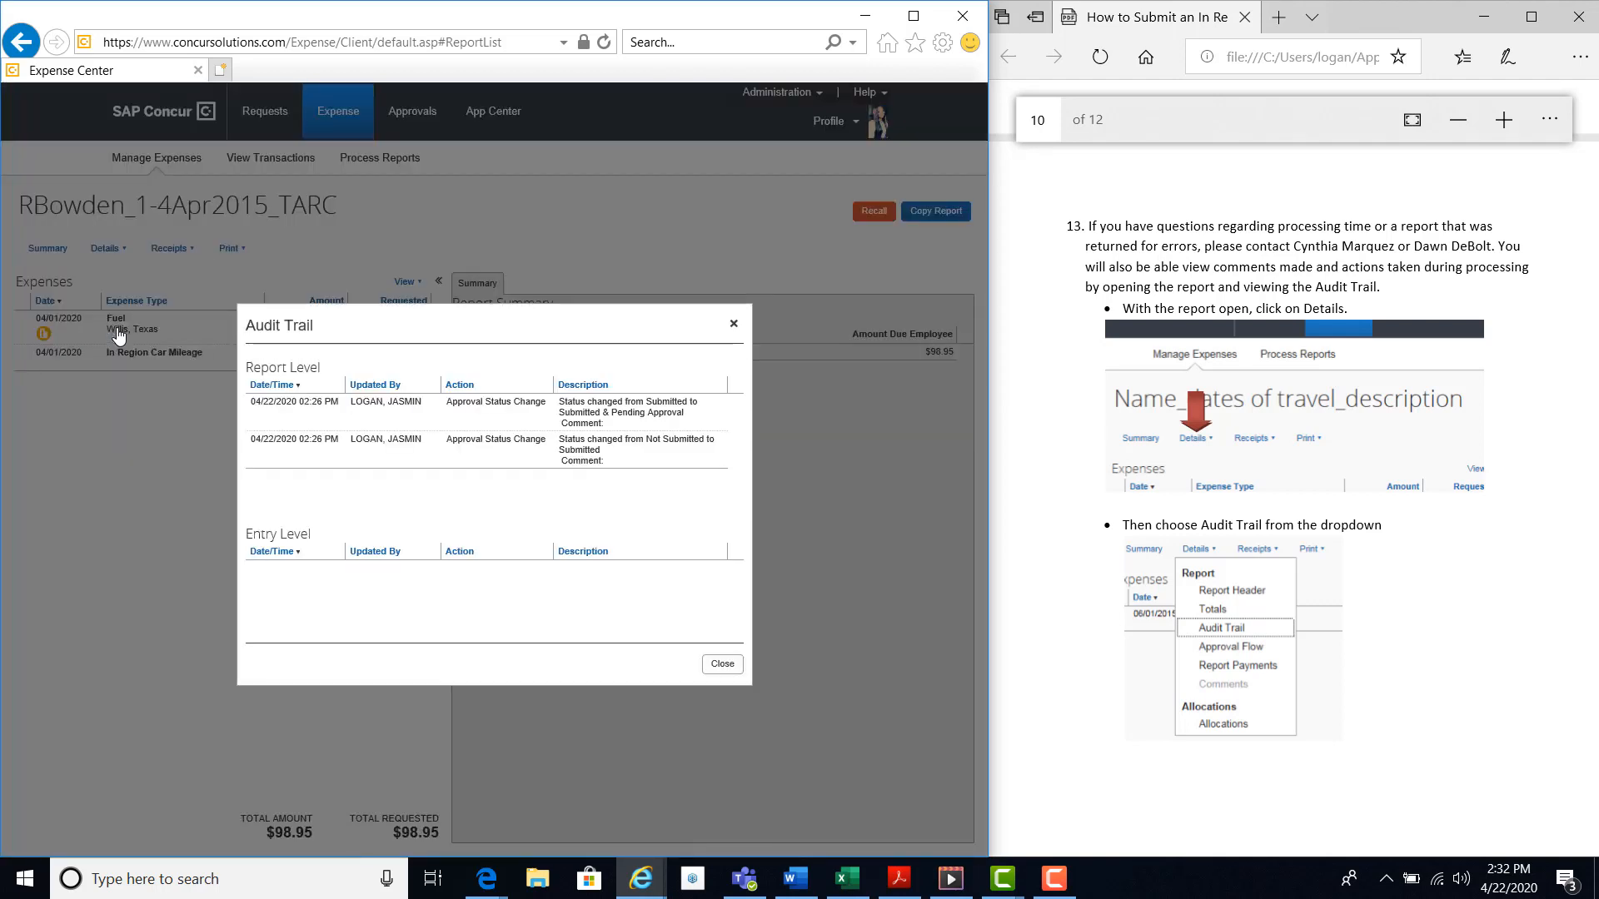